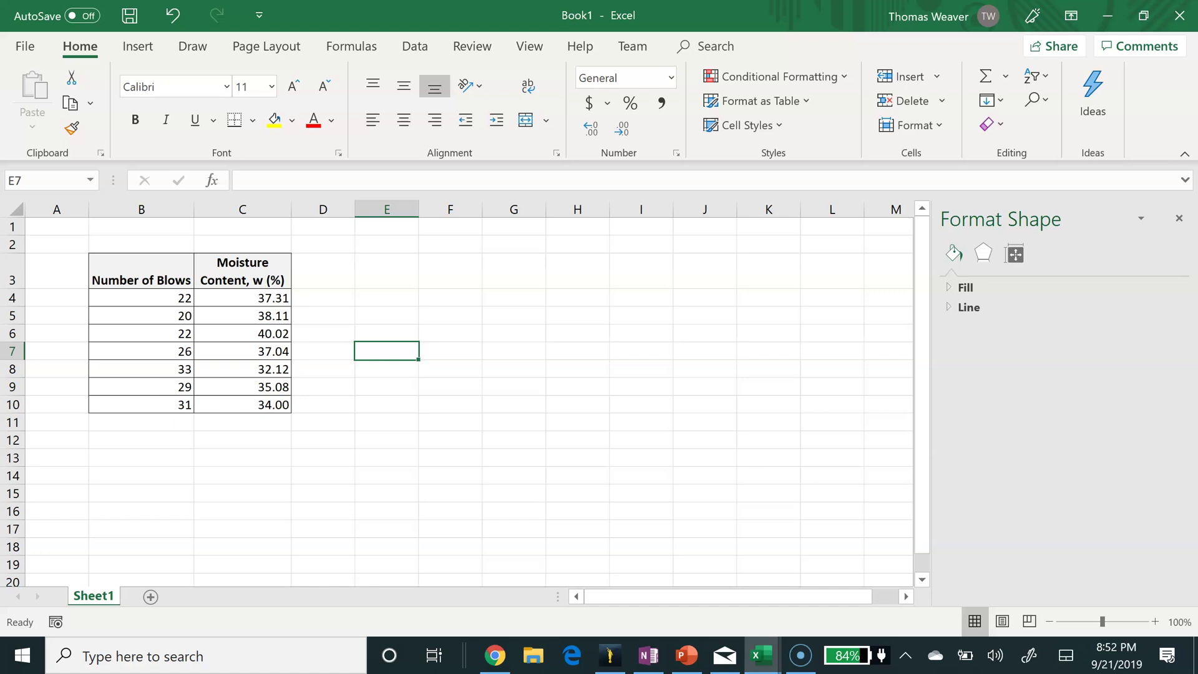
- Create a markers-only scatter chart from the data in B4:C10 and place it beside the table
click(141, 298)
drag(141, 297, 242, 404)
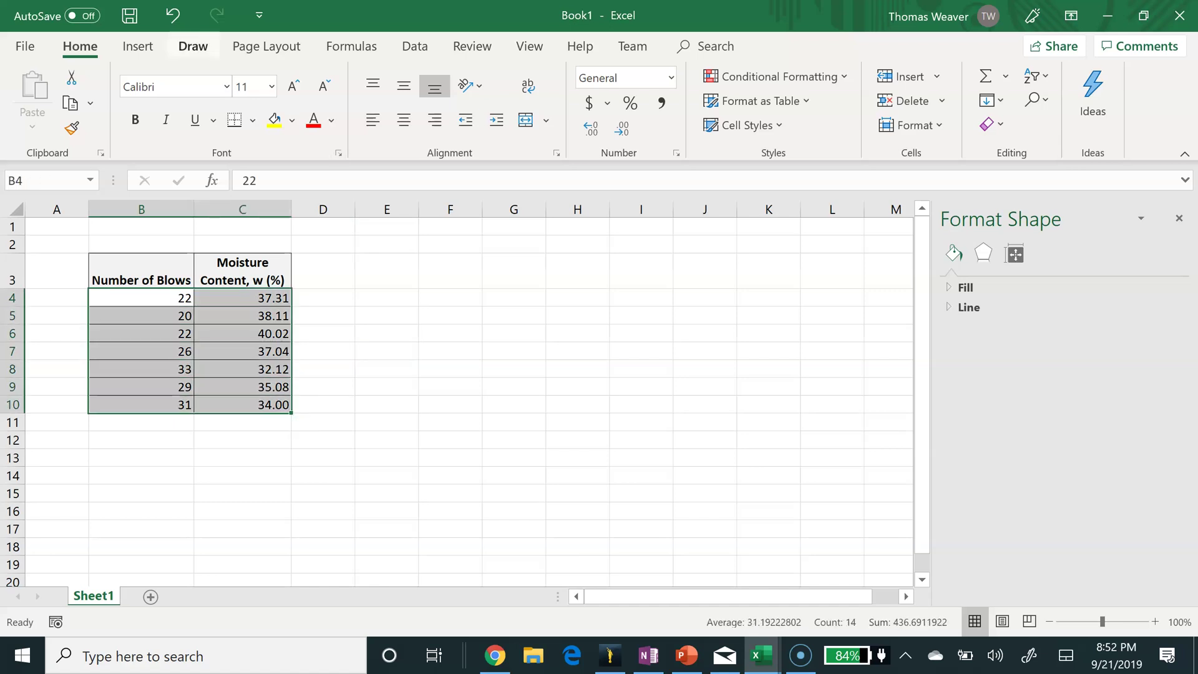
click(137, 46)
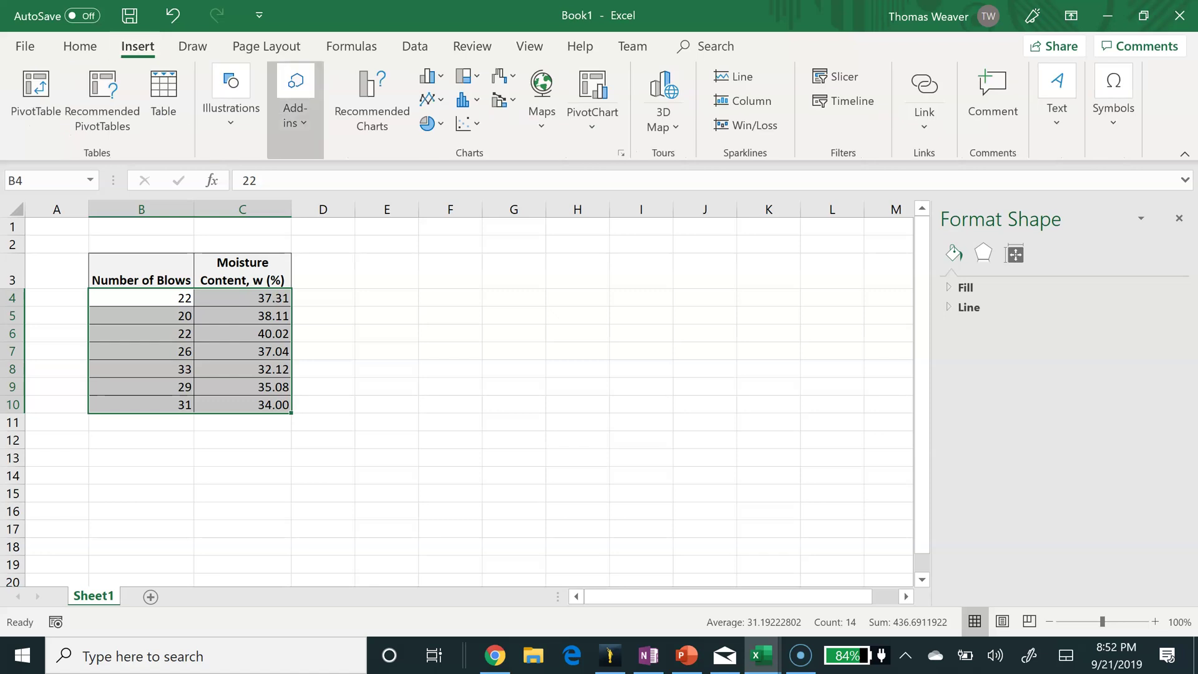
click(465, 123)
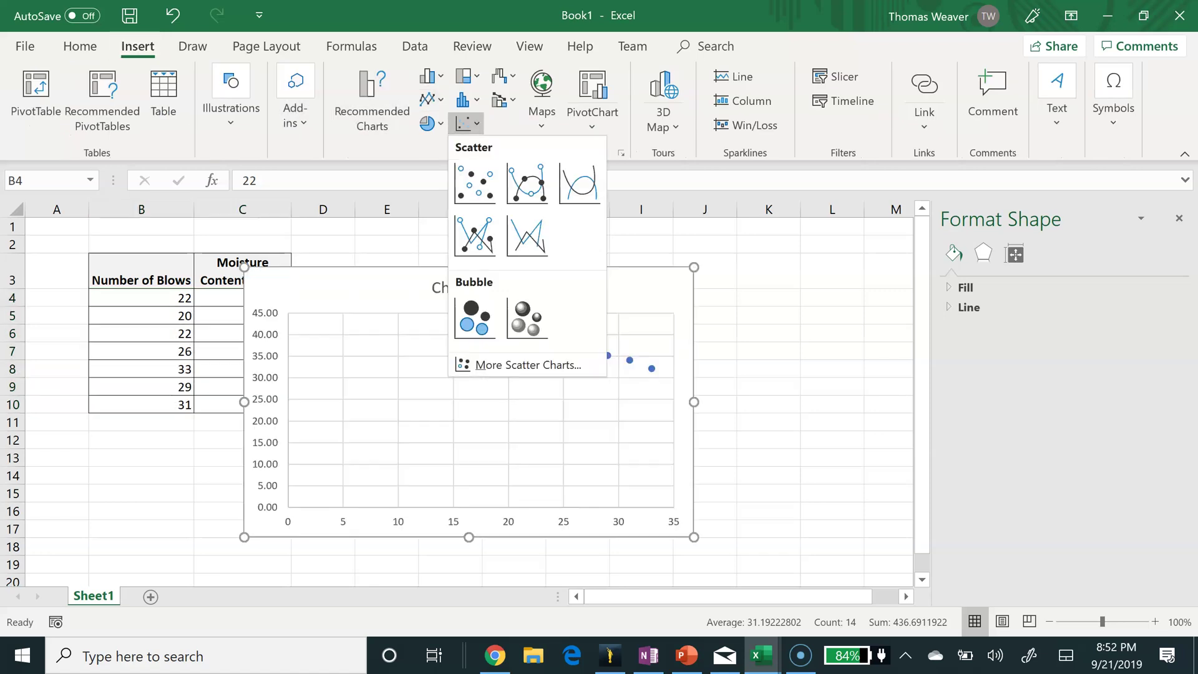
click(475, 183)
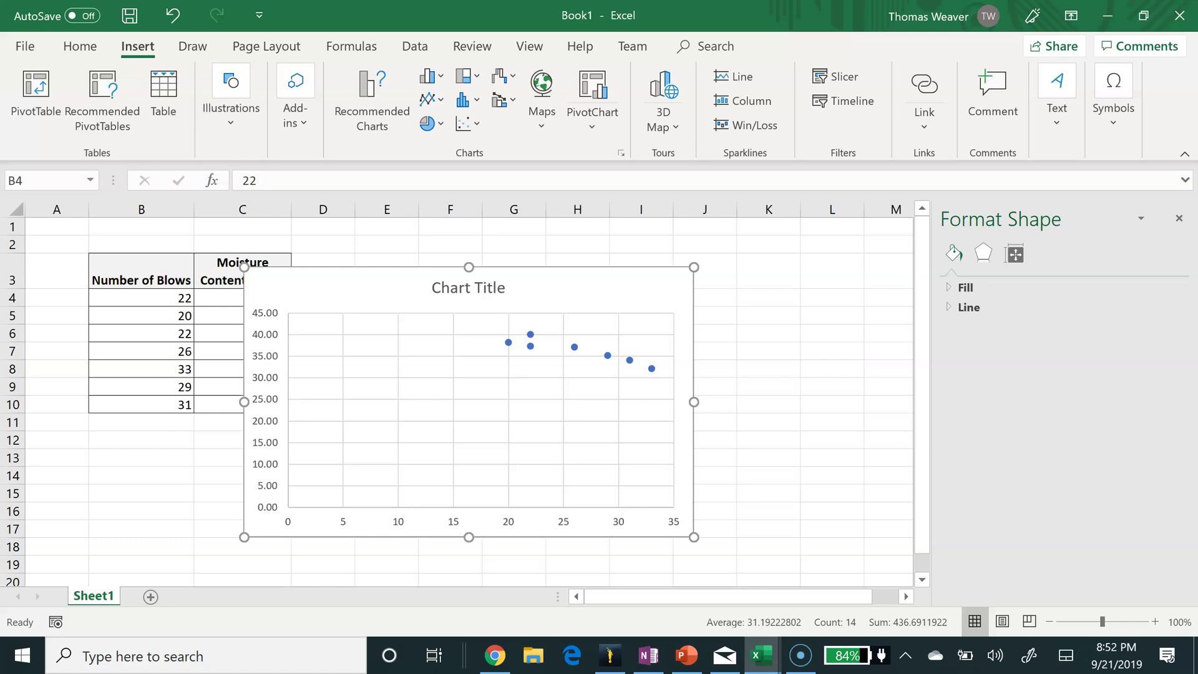
drag(374, 288, 457, 279)
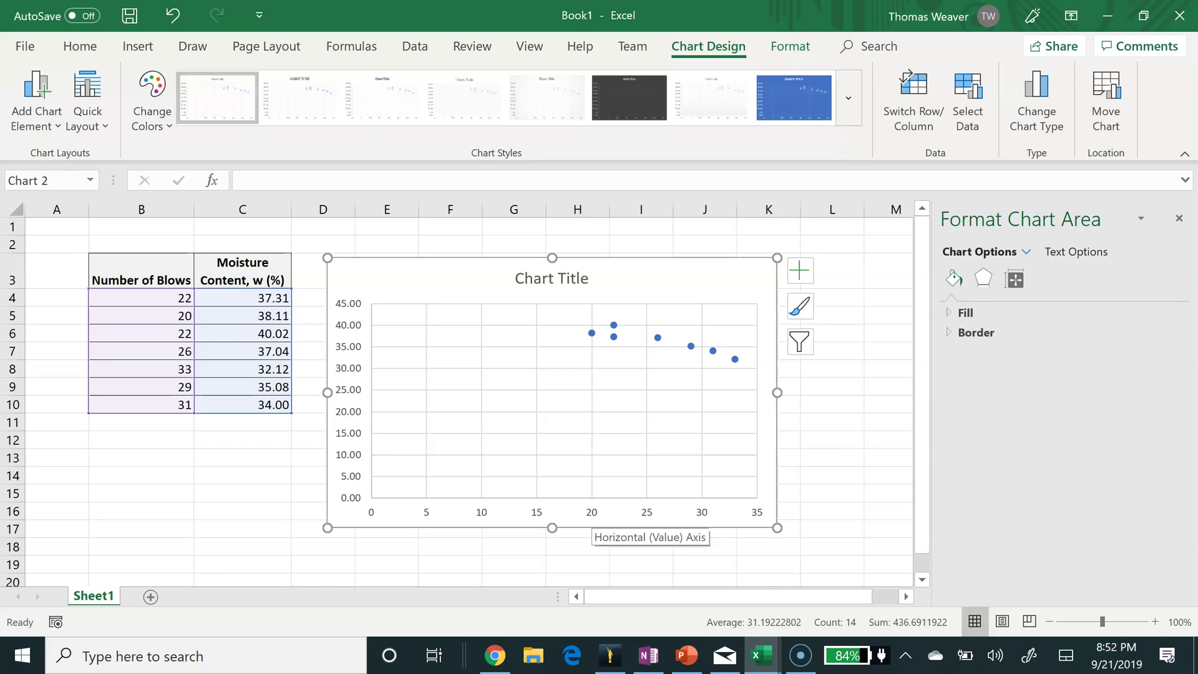
- Change the chart's horizontal axis to a base 10 logarithmic scale
click(589, 513)
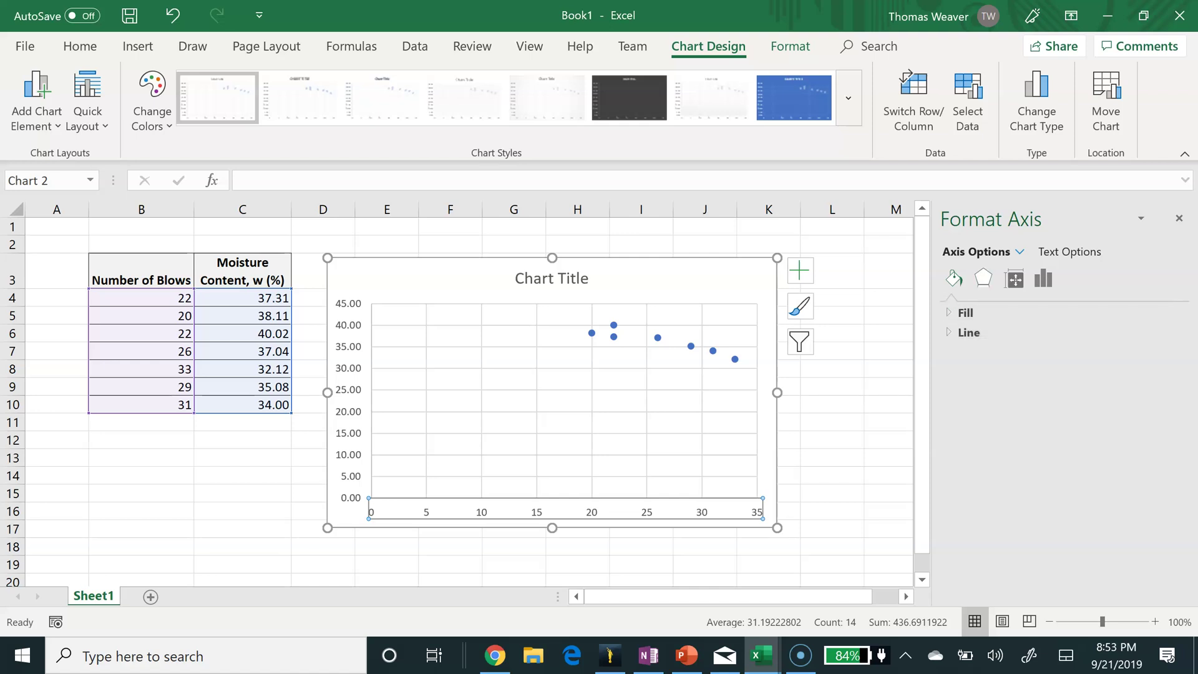
click(1179, 218)
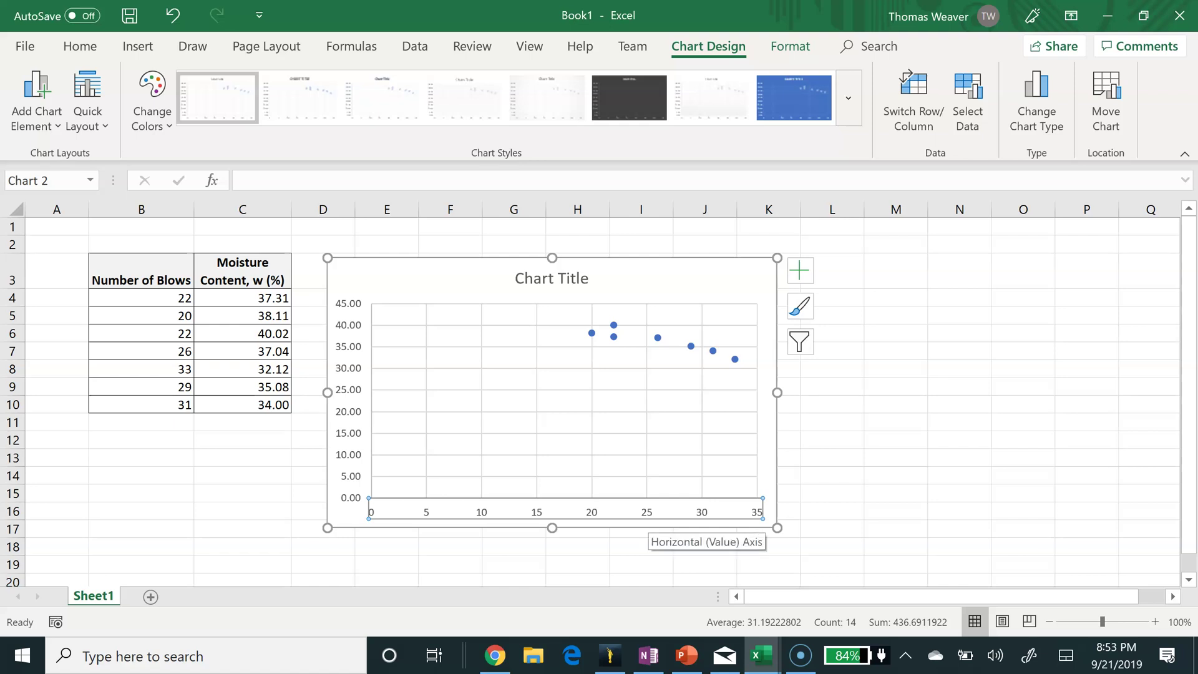
right_click(649, 515)
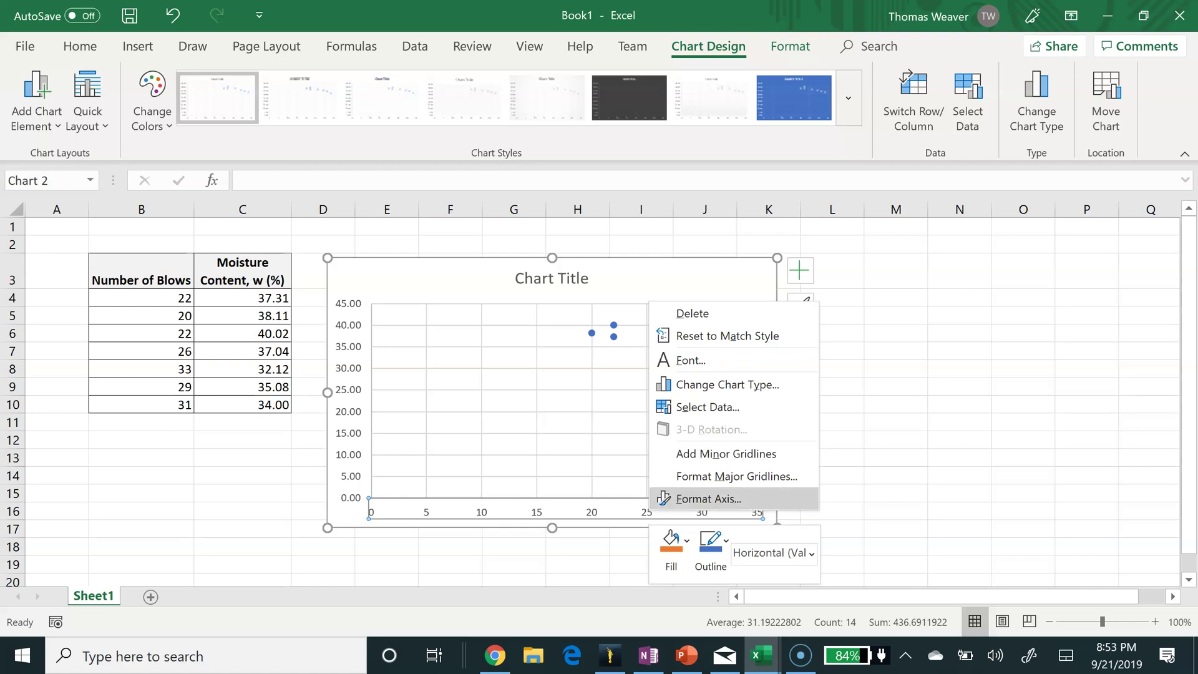
click(708, 498)
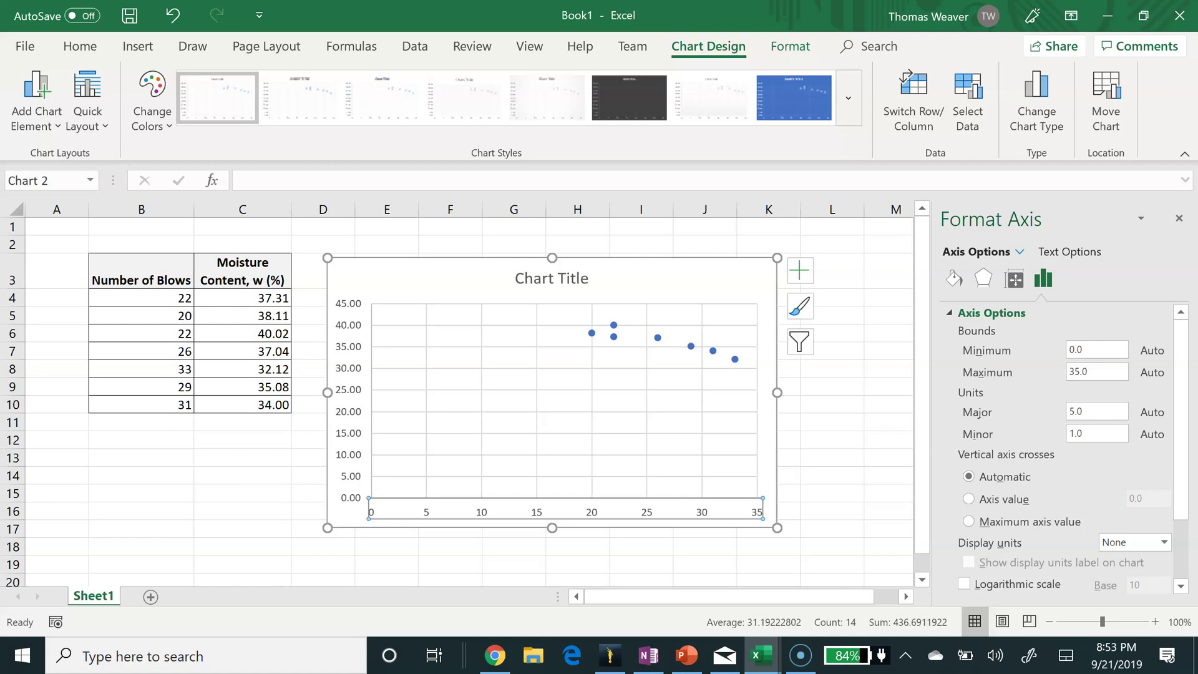
scroll(1061, 449, down, 2)
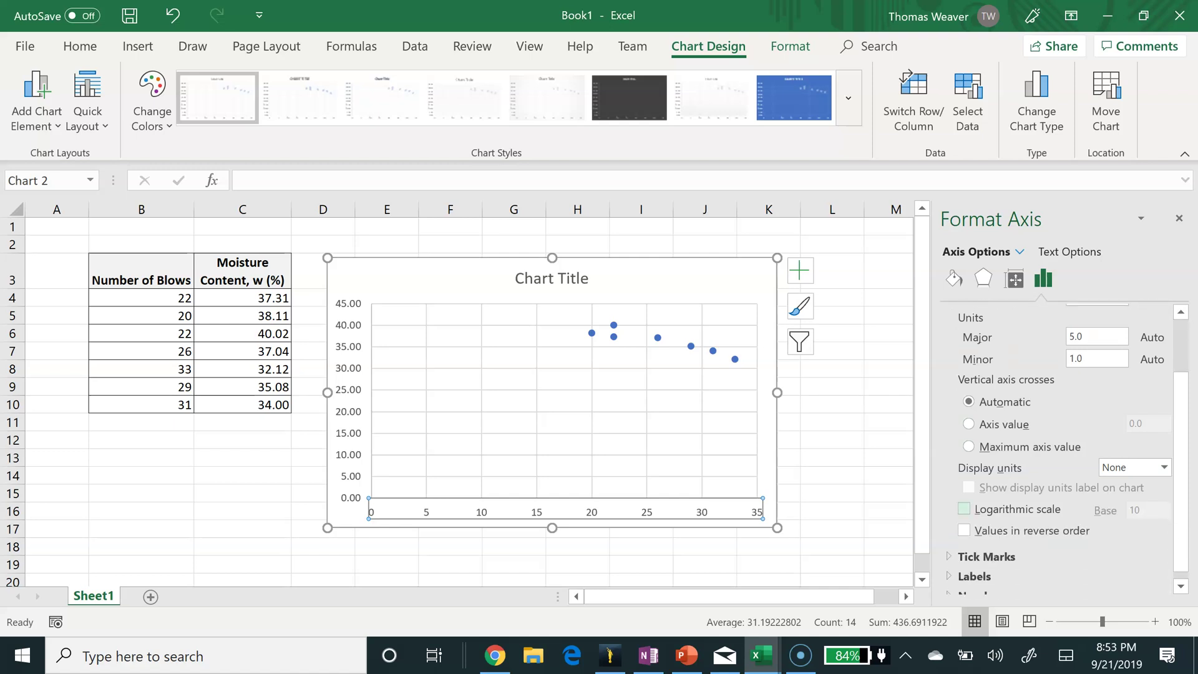
click(964, 508)
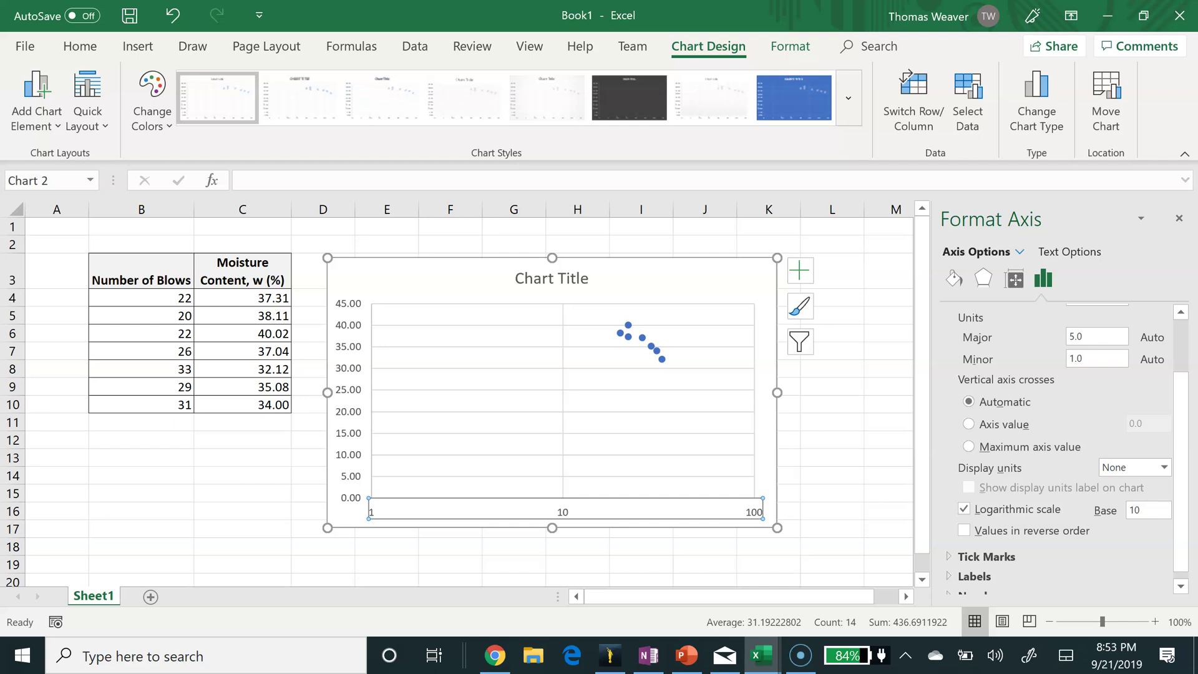
- Set the horizontal axis's minimum bound to 10
scroll(968, 403, up, 2)
scroll(1060, 449, up, 1)
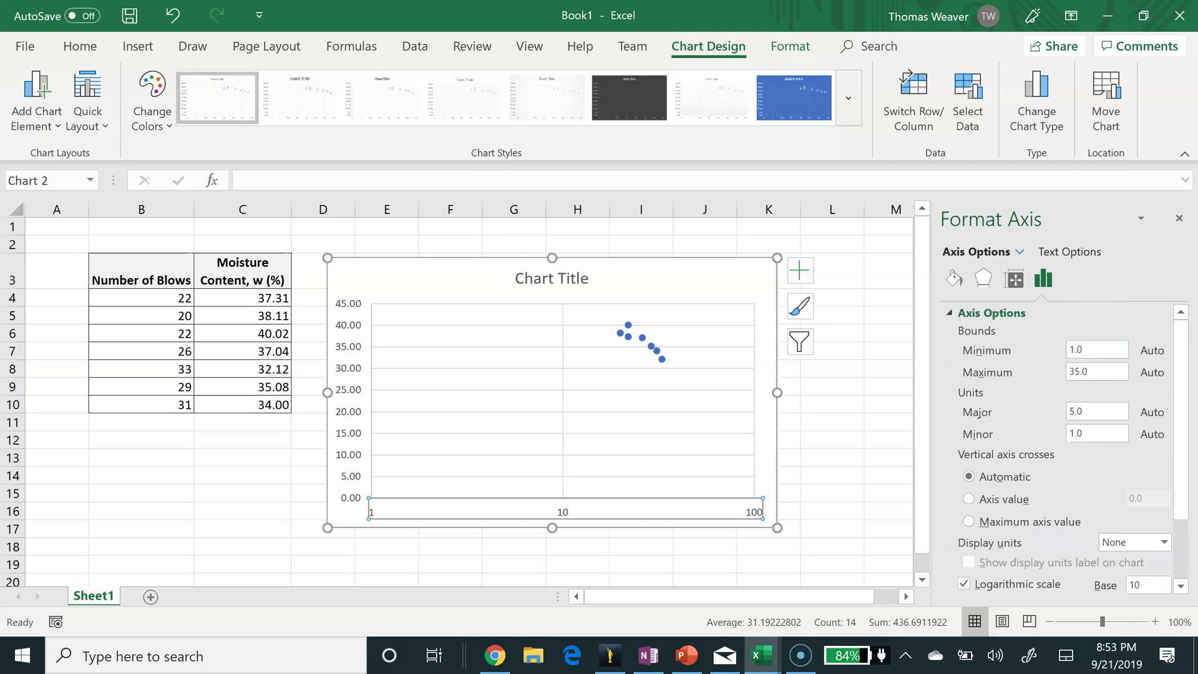
double_click(1076, 349)
text(10)
key(Tab)
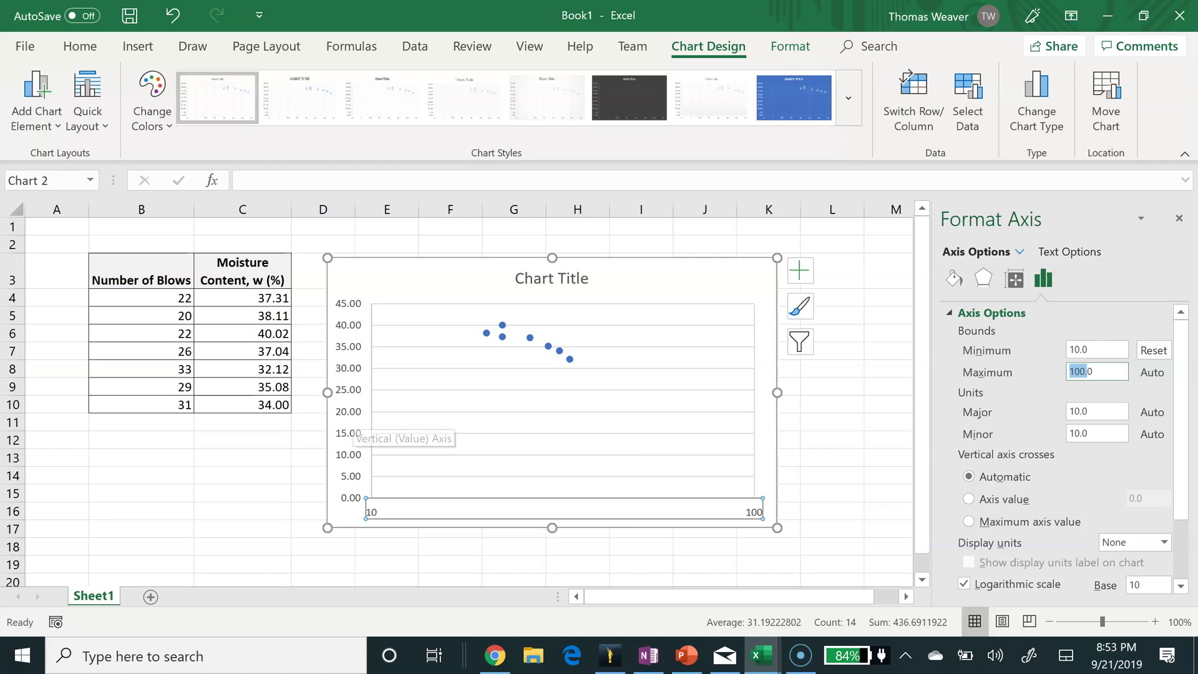
- Change the number format of the vertical axis to General
click(350, 428)
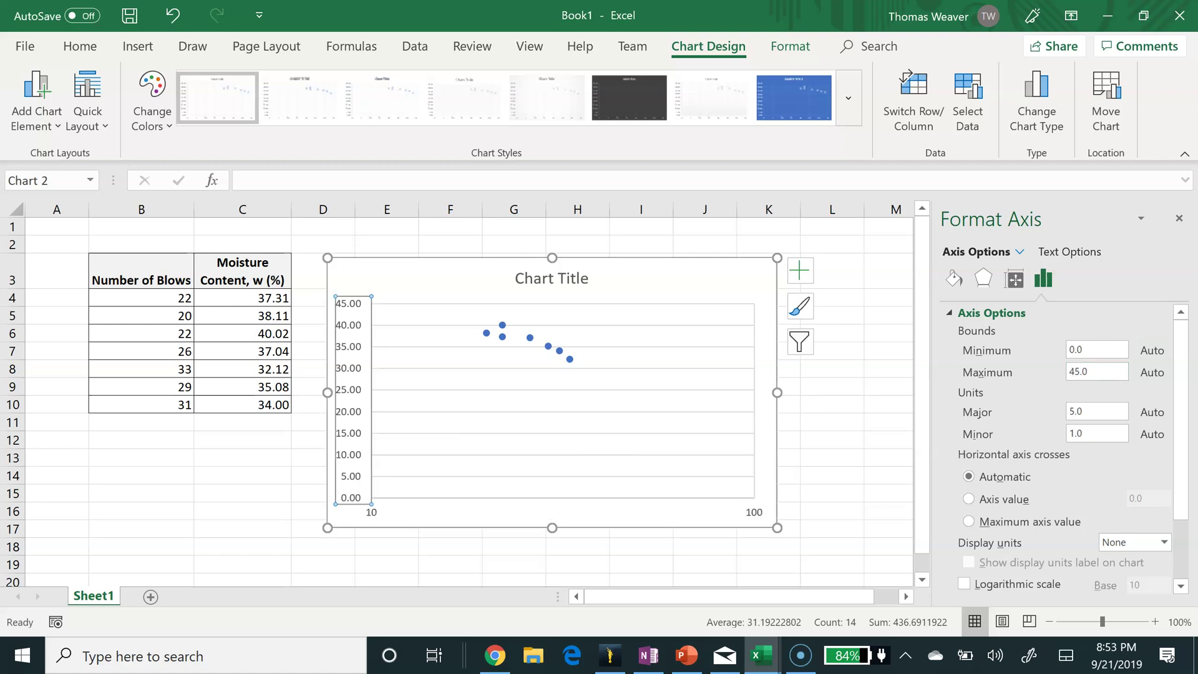
scroll(1060, 449, down, 3)
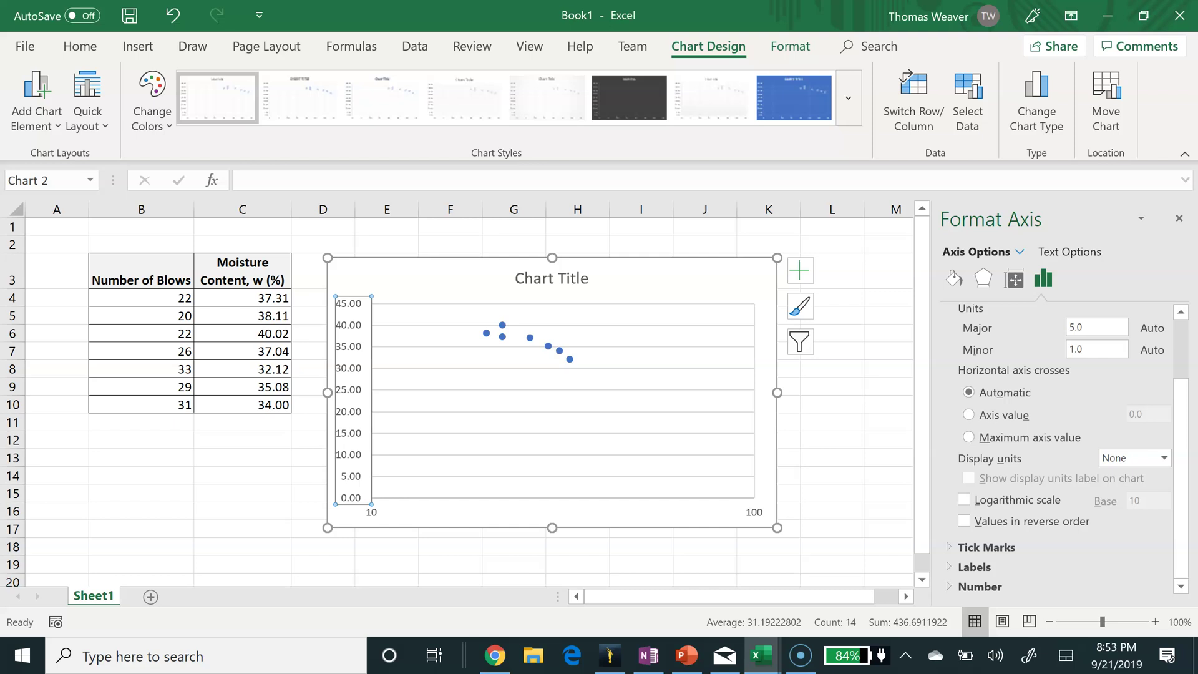
click(979, 587)
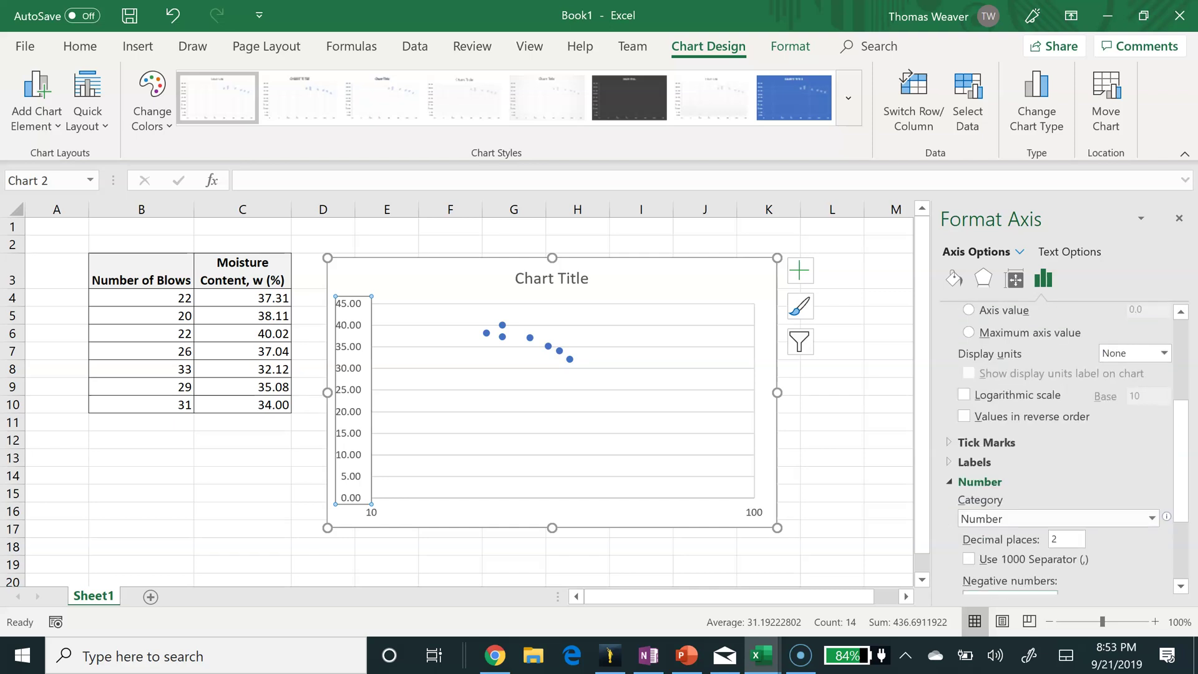
click(1151, 518)
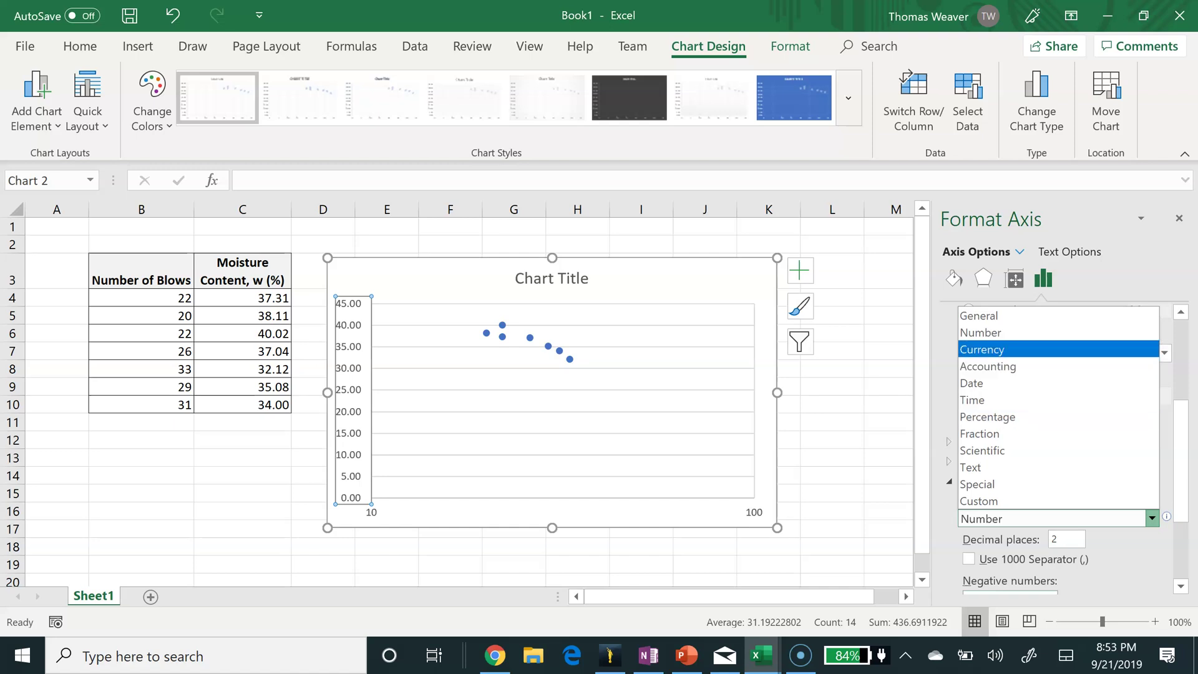
key(Return)
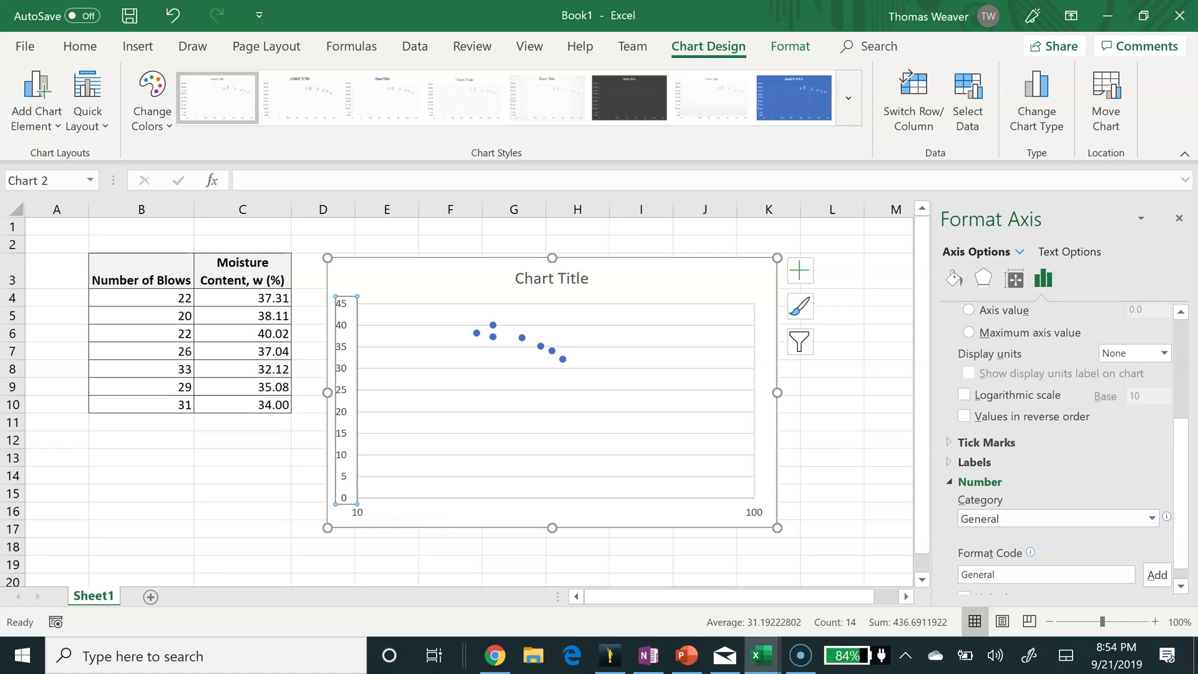
- Set the vertical axis's minimum bound to 25 and its major unit to 5
scroll(1061, 449, up, 6)
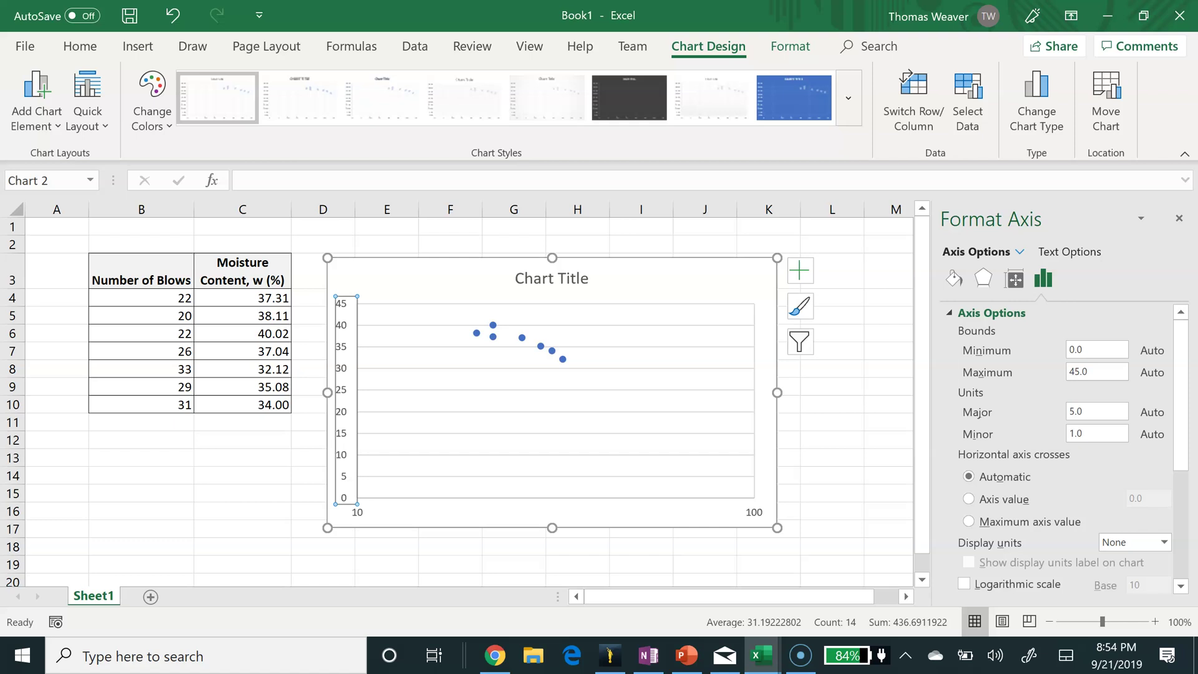
double_click(1076, 349)
text(25)
click(1083, 411)
double_click(1076, 411)
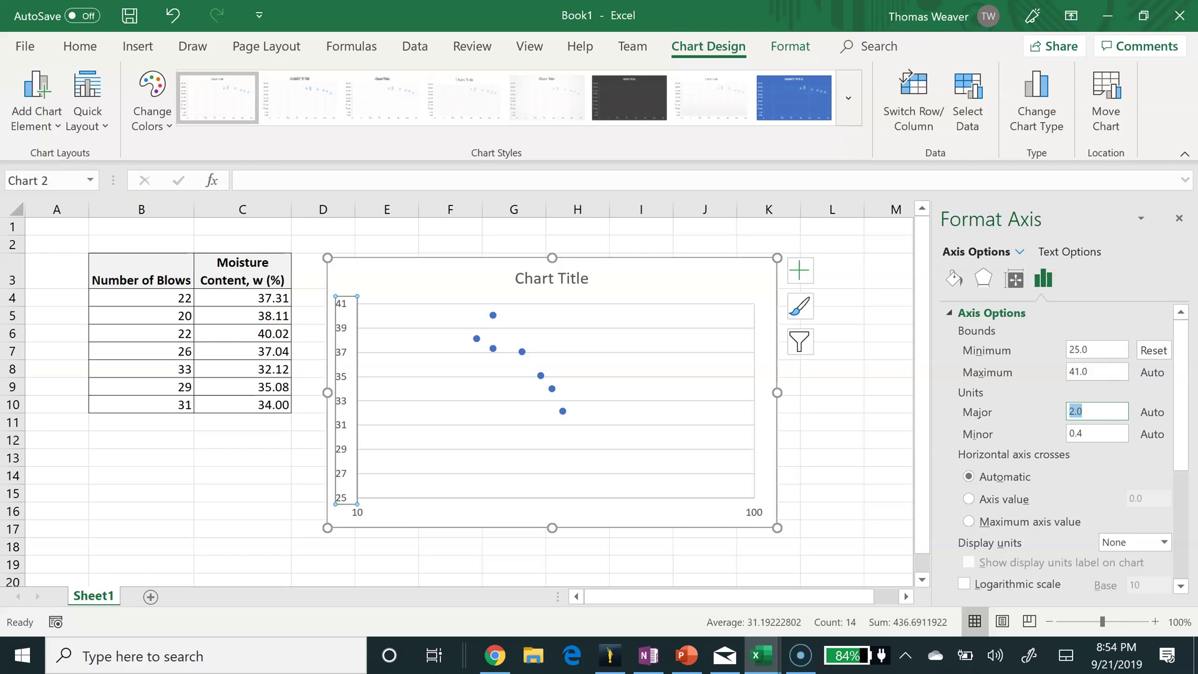
text(5.0)
click(1088, 372)
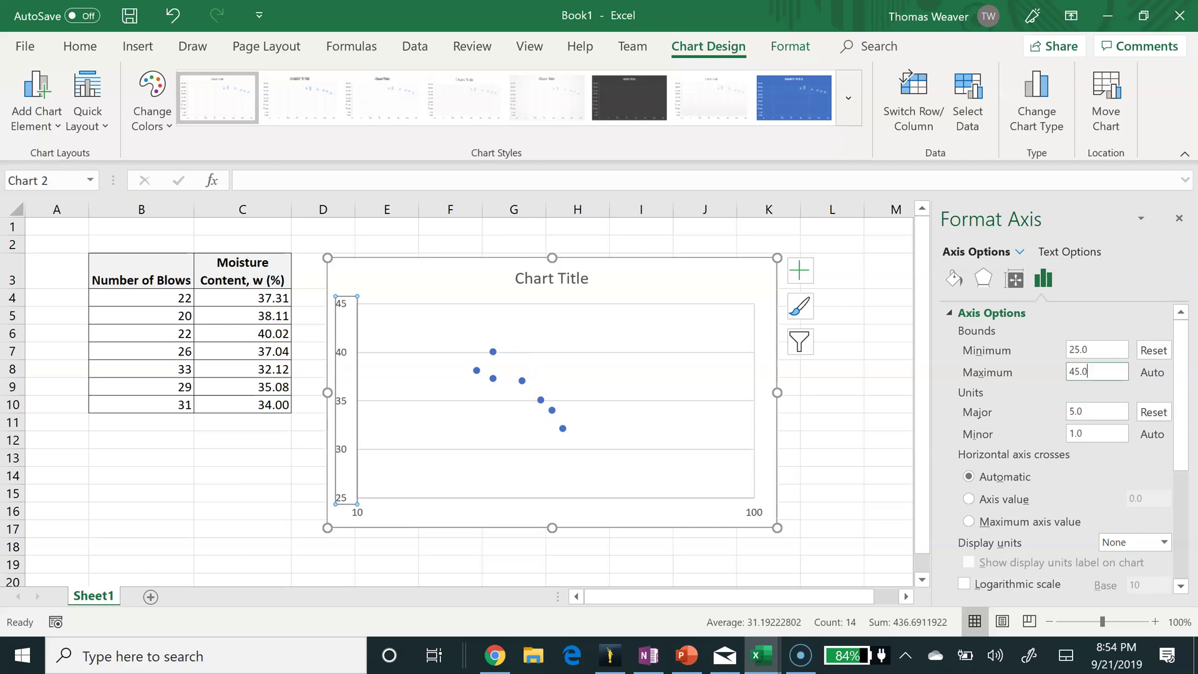
- Delete the chart title and add titles to both chart axes
click(712, 280)
click(551, 278)
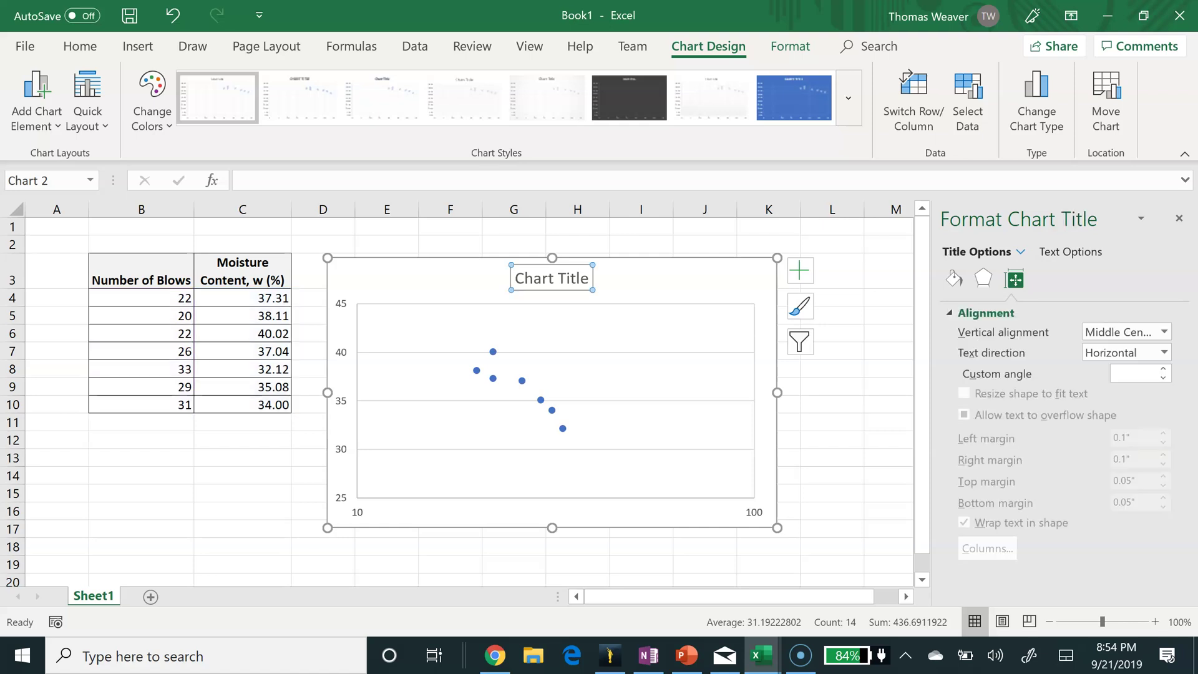
key(Delete)
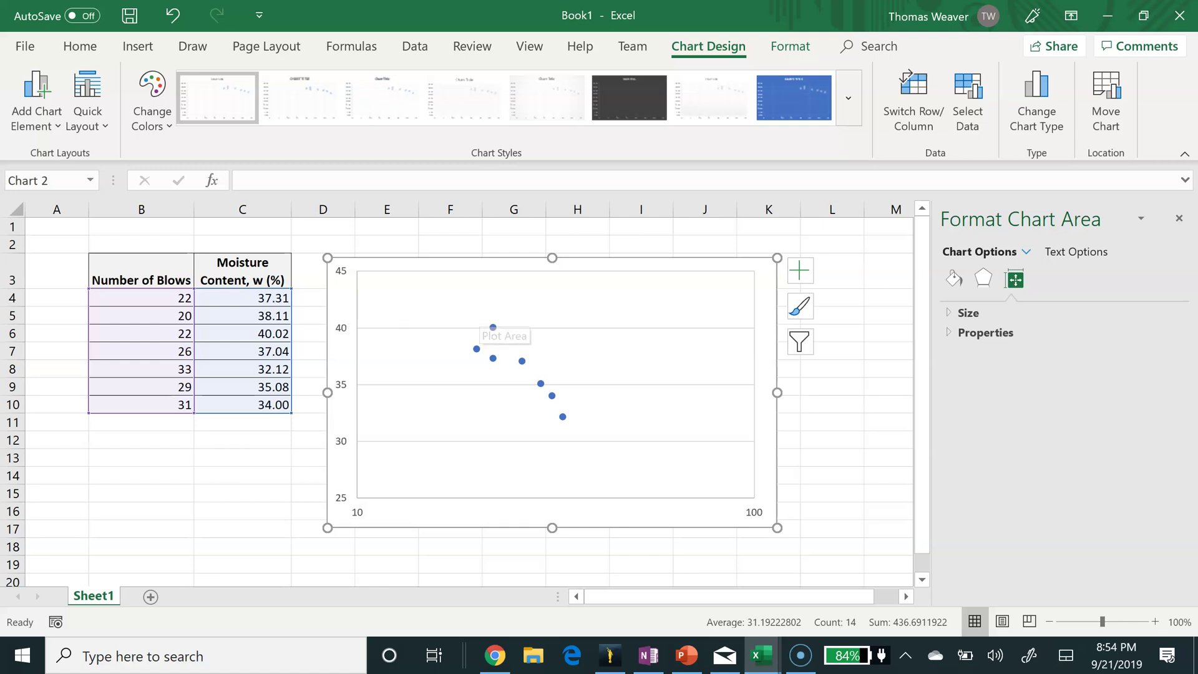
click(800, 270)
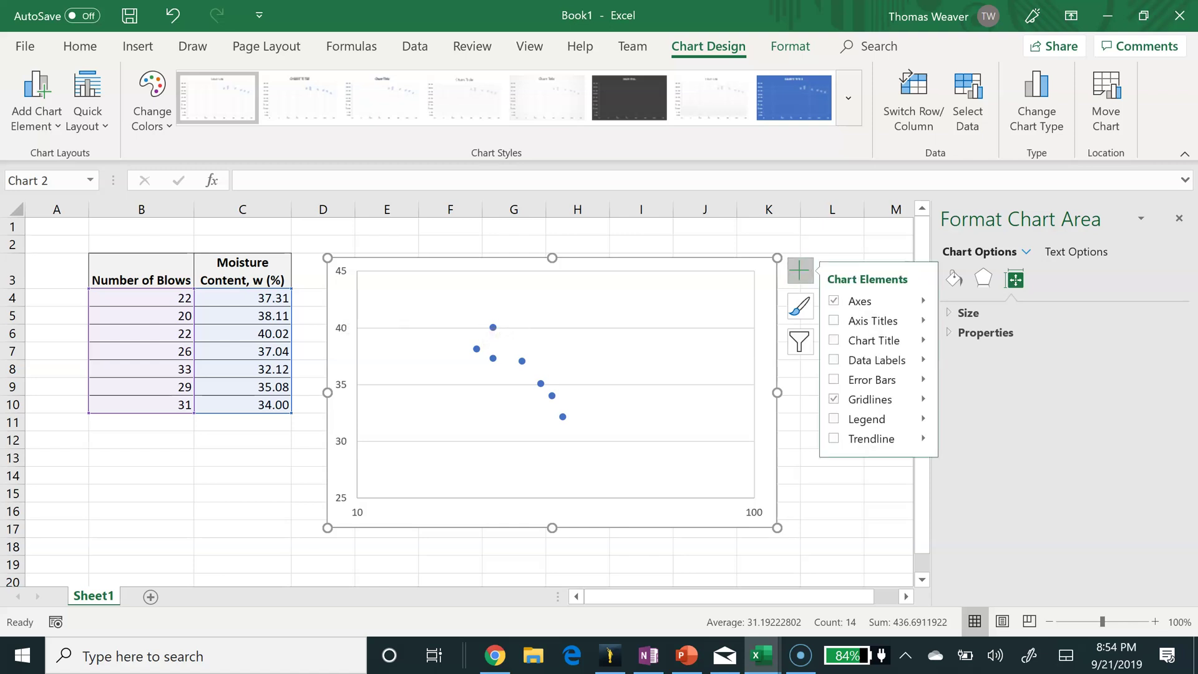
click(873, 320)
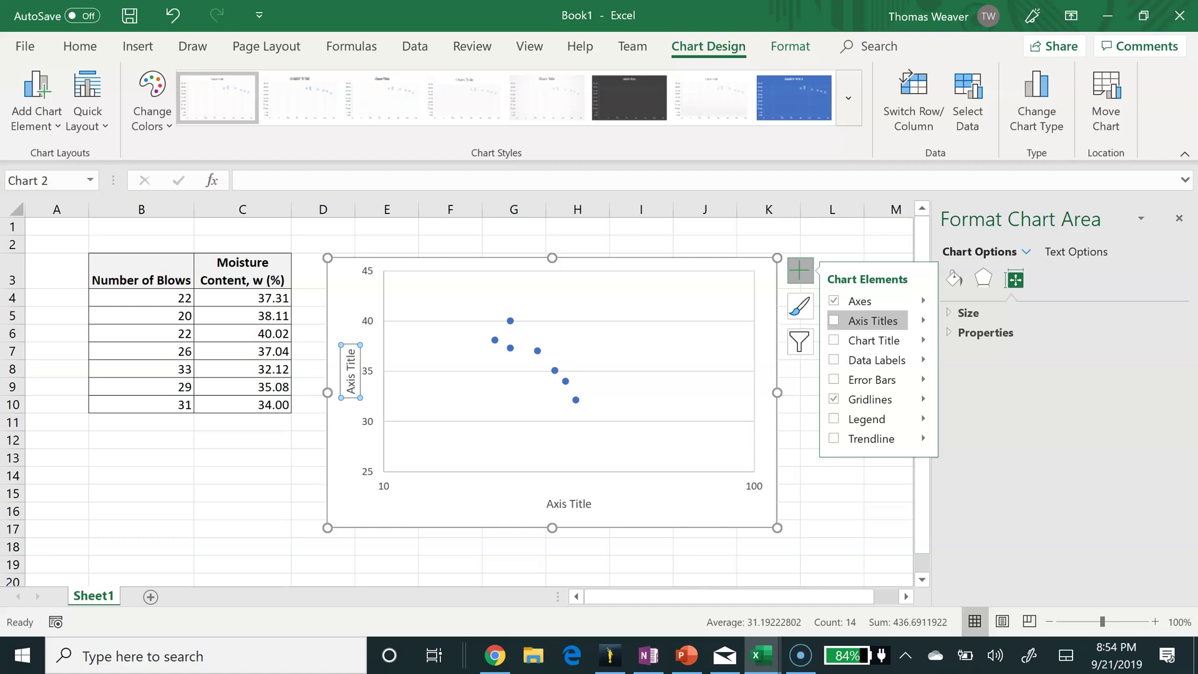
click(873, 321)
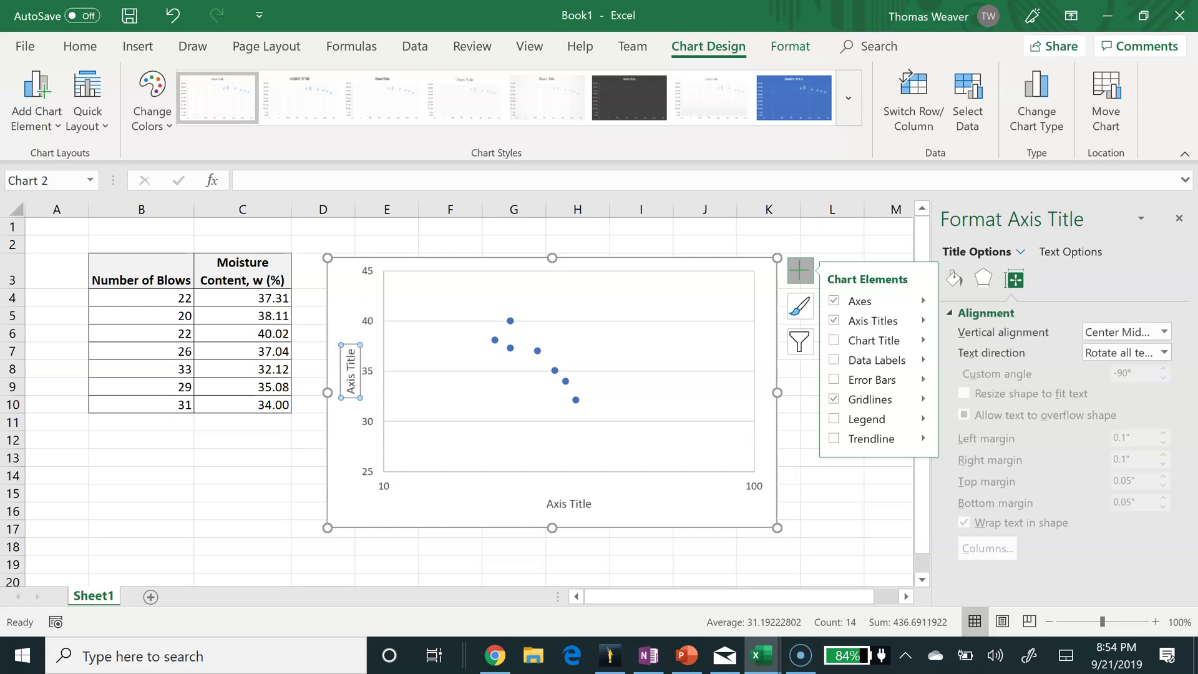
- Name the vertical axis "Moisture Content, w (%)"
key(Escape)
text(Mois)
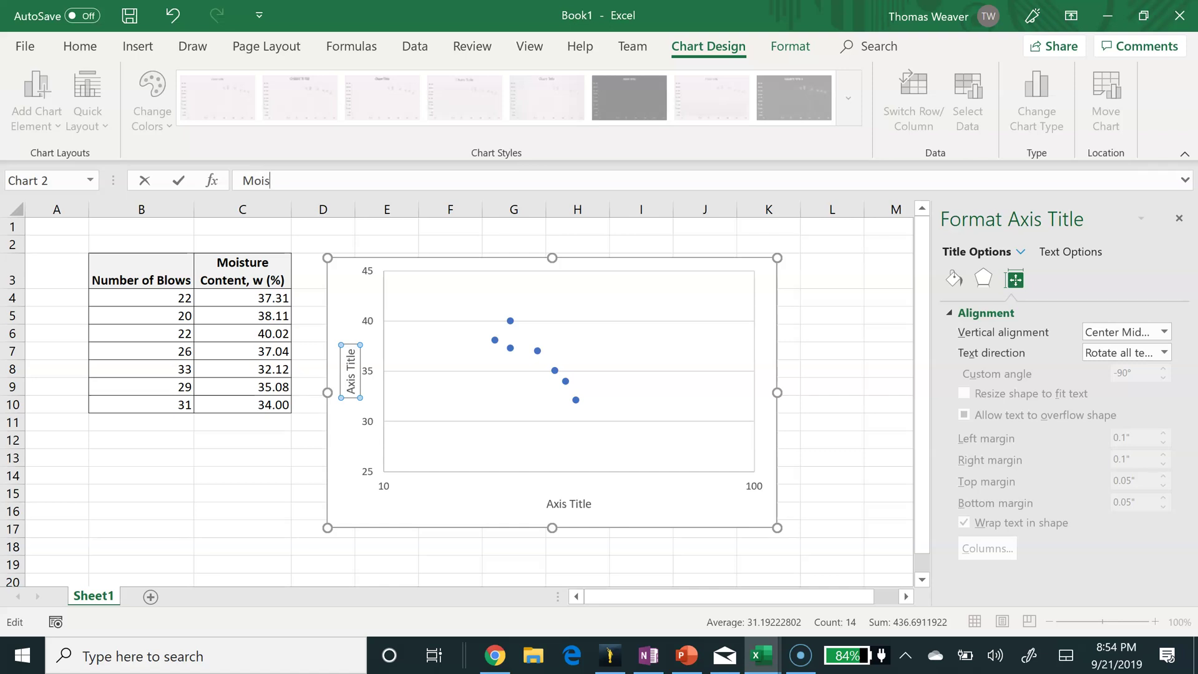
text(ture Content, w (%))
key(Return)
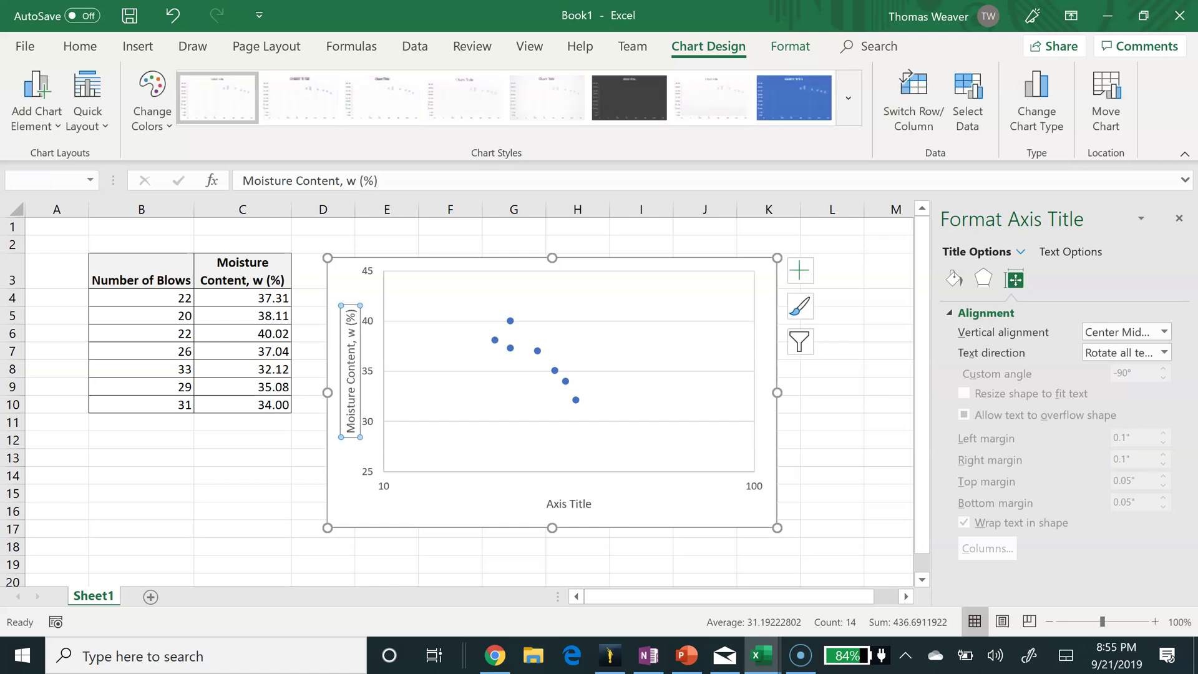
- Name the horizontal axis "Number of Blows, N"
click(555, 504)
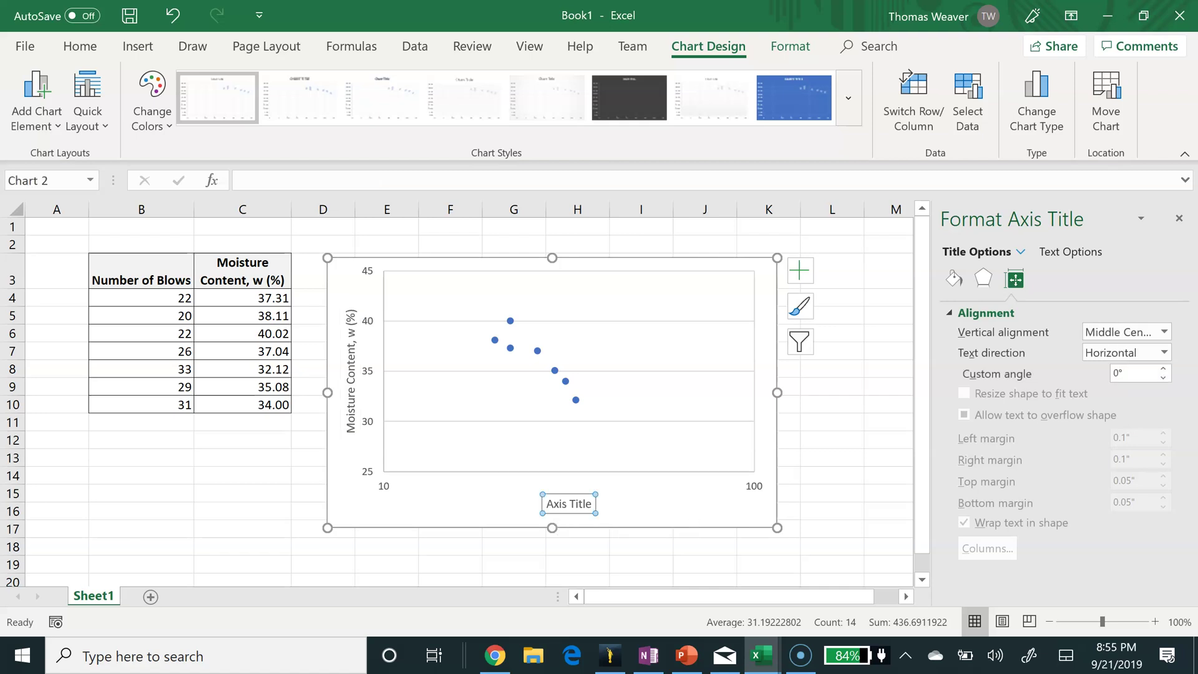
text(Num)
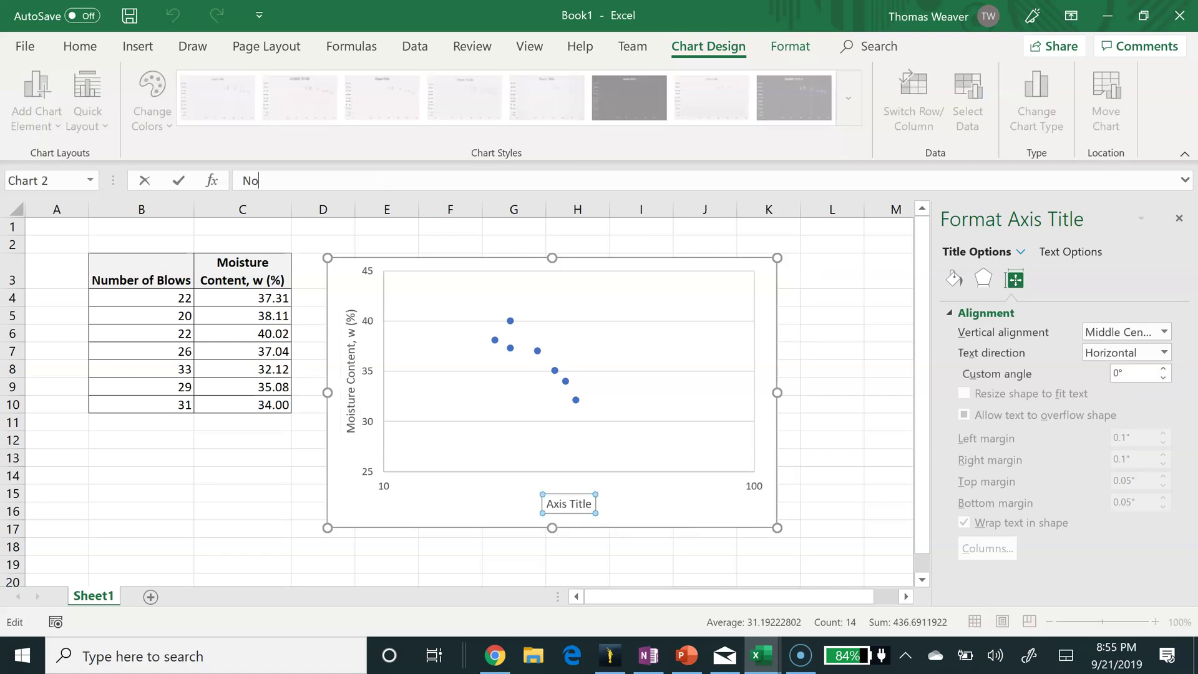
text(ber of Blows, N)
key(Return)
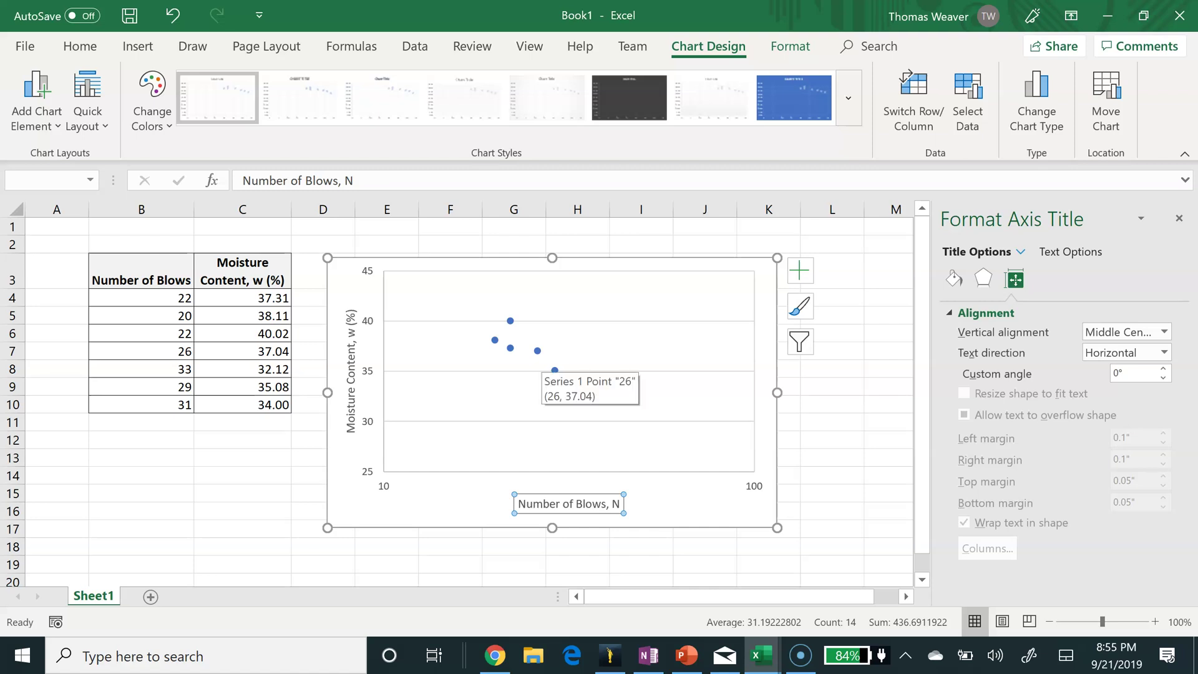
- Add a logarithmic trendline to the plotted data series
click(555, 370)
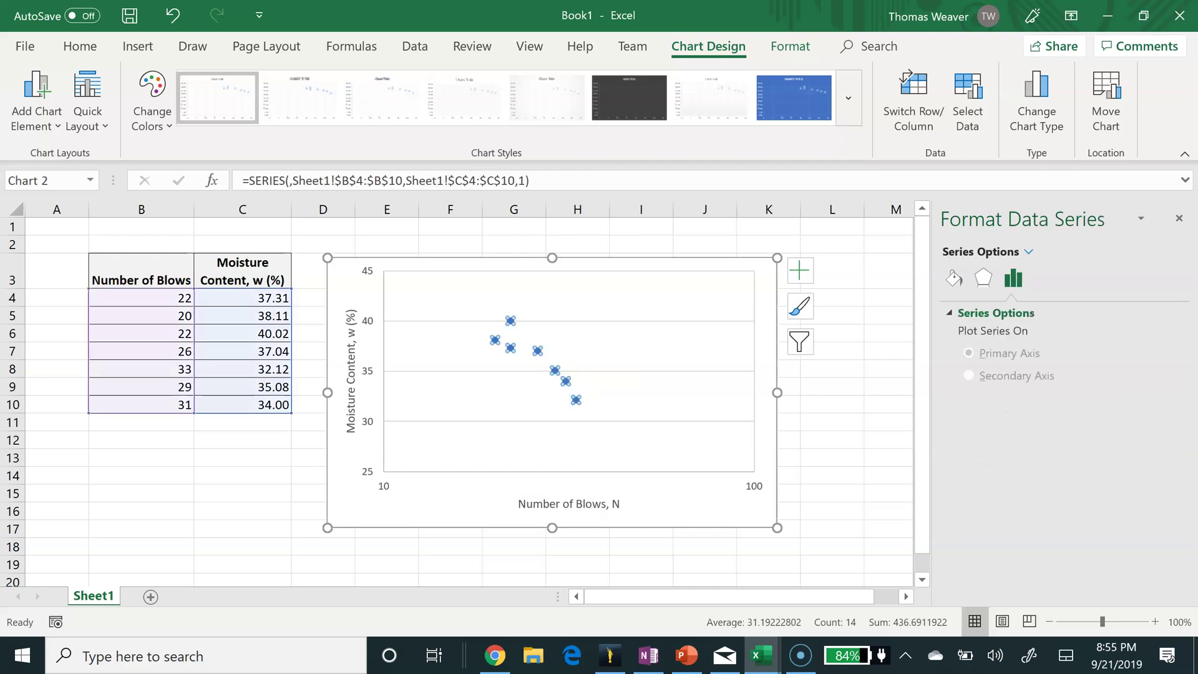
right_click(537, 350)
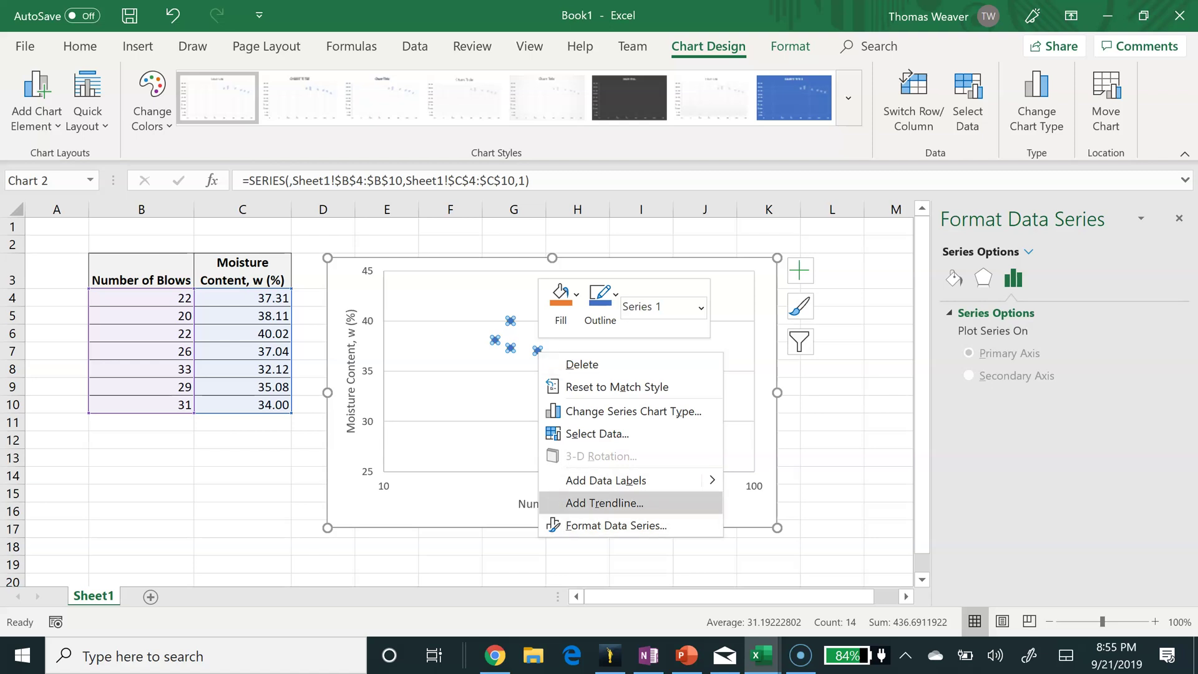
click(604, 503)
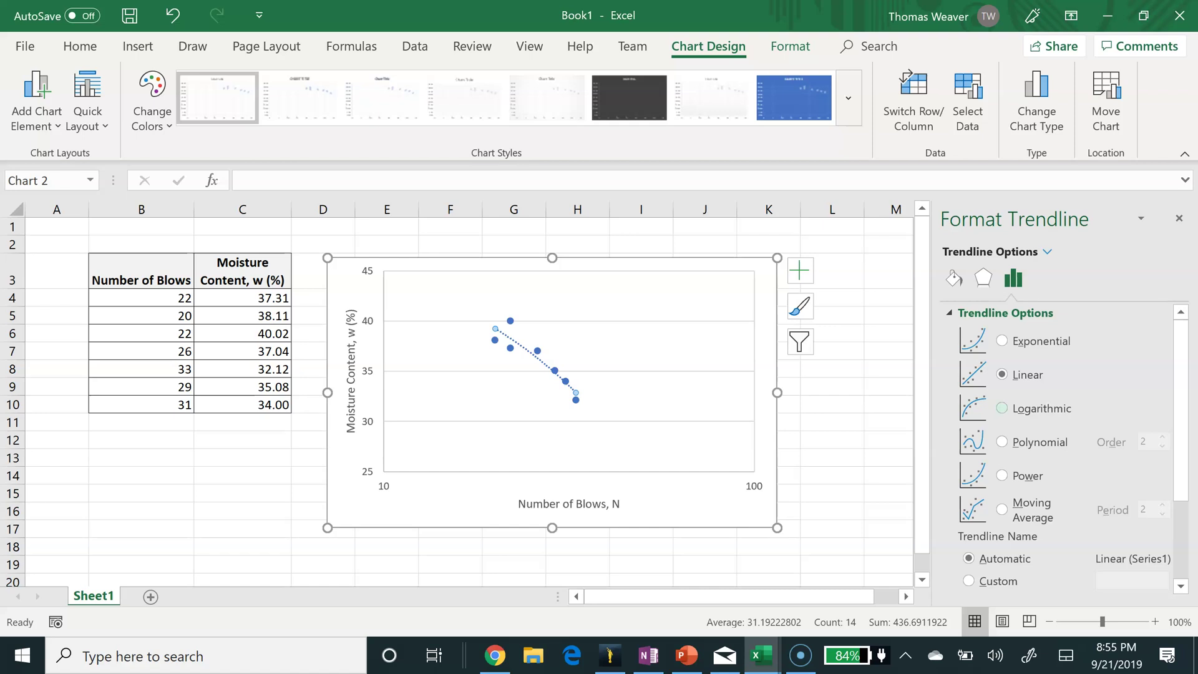
click(1002, 408)
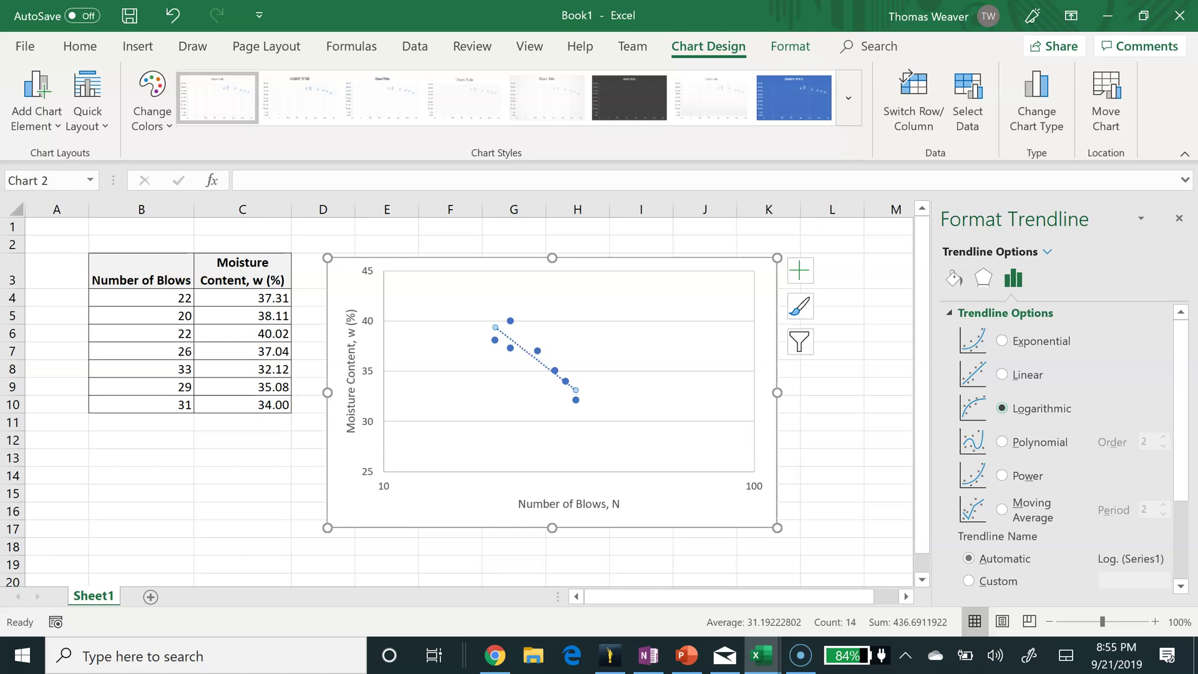
- Display the trendline's equation and R-squared value, and move their label to the empty upper-right area of the plot
scroll(1061, 449, down, 3)
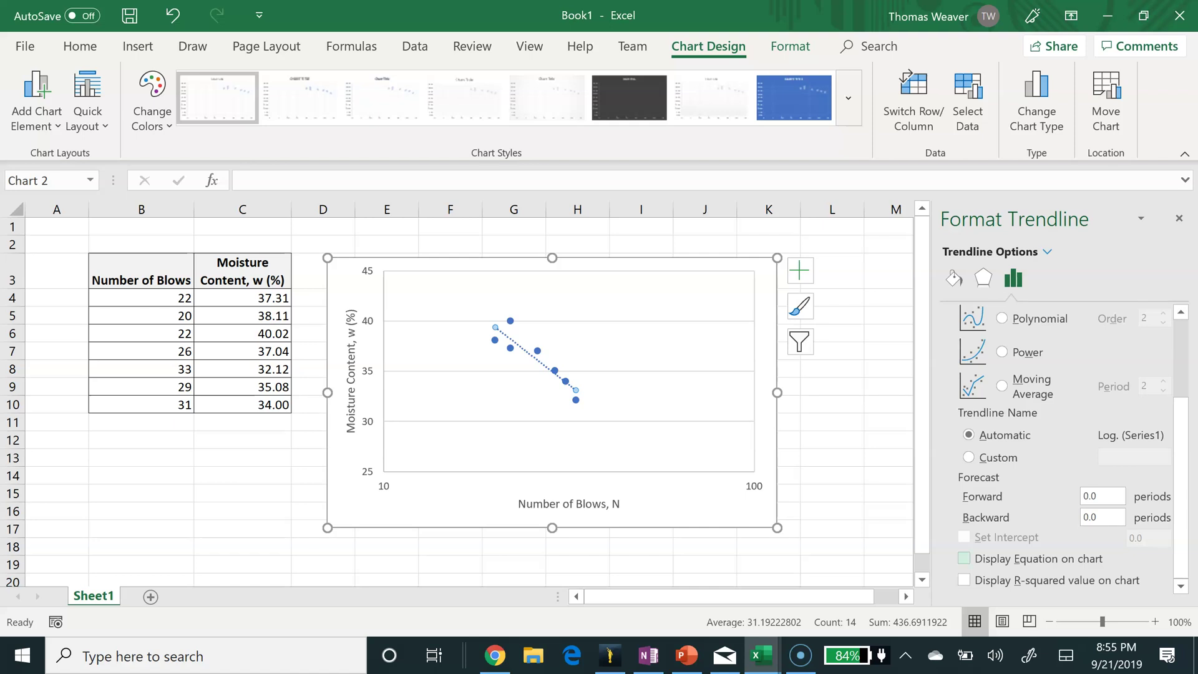
click(964, 558)
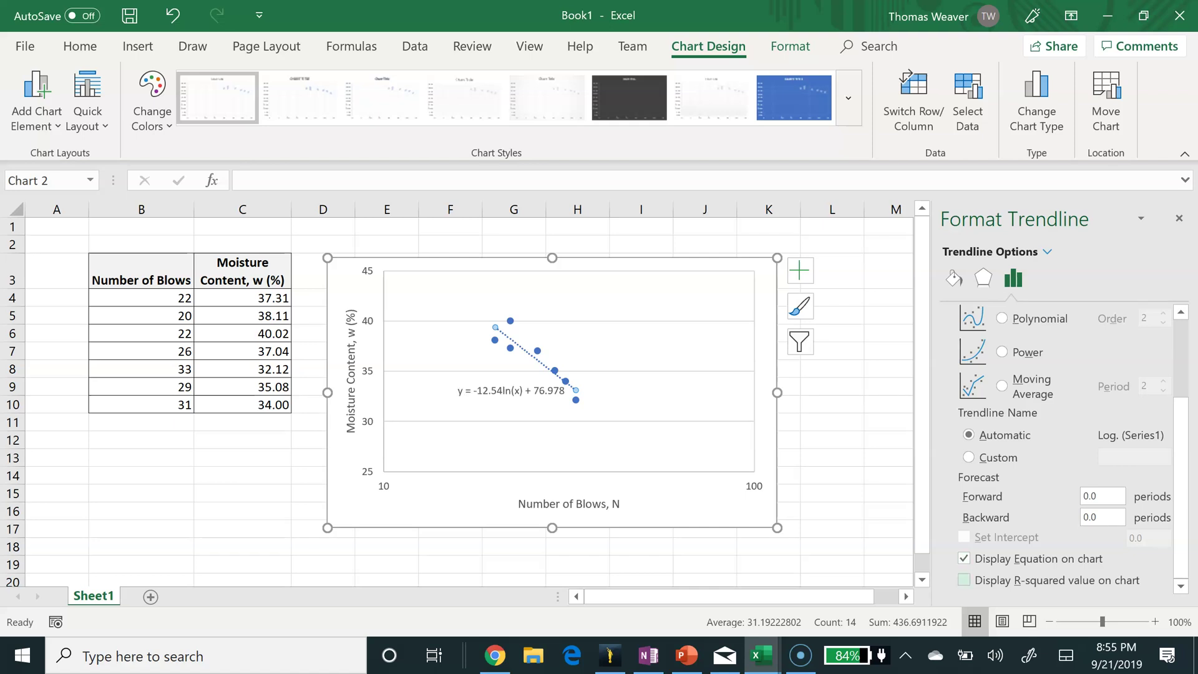
click(964, 580)
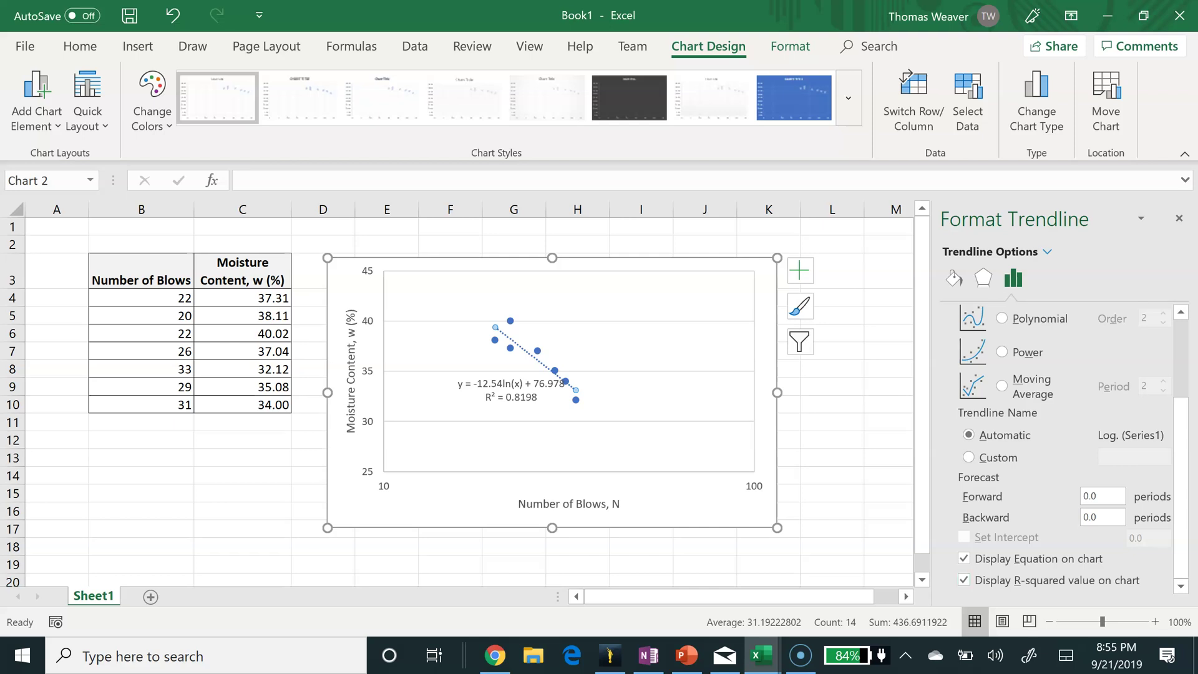
drag(512, 390, 653, 299)
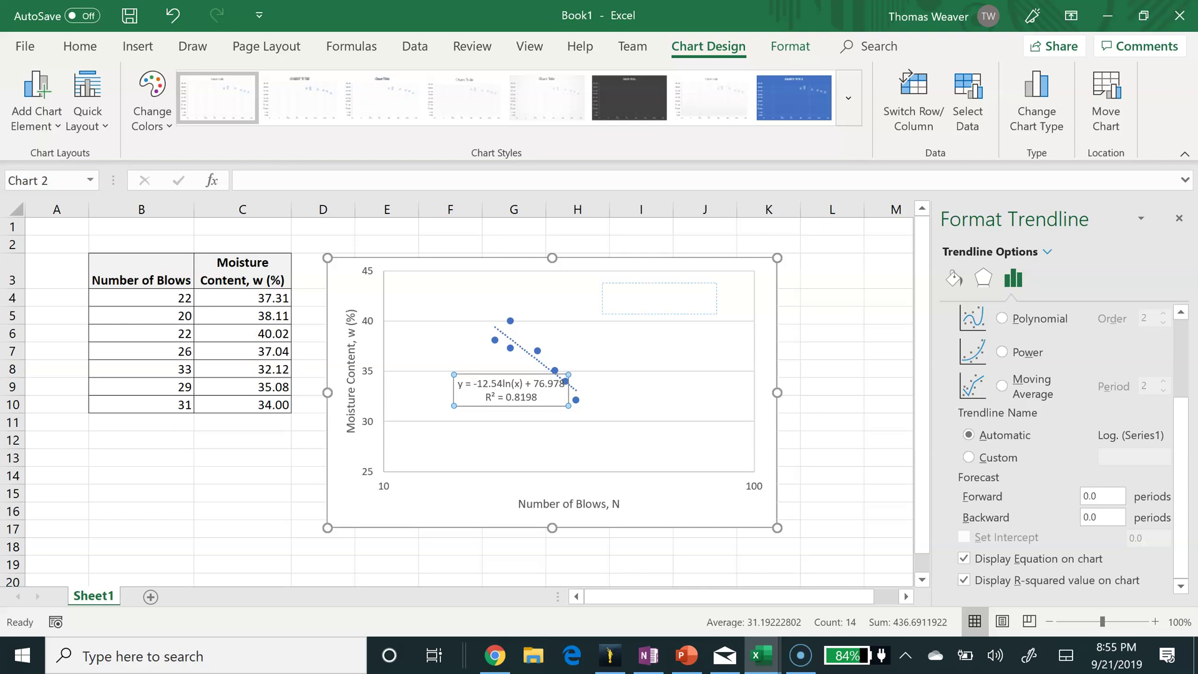
drag(511, 390, 661, 298)
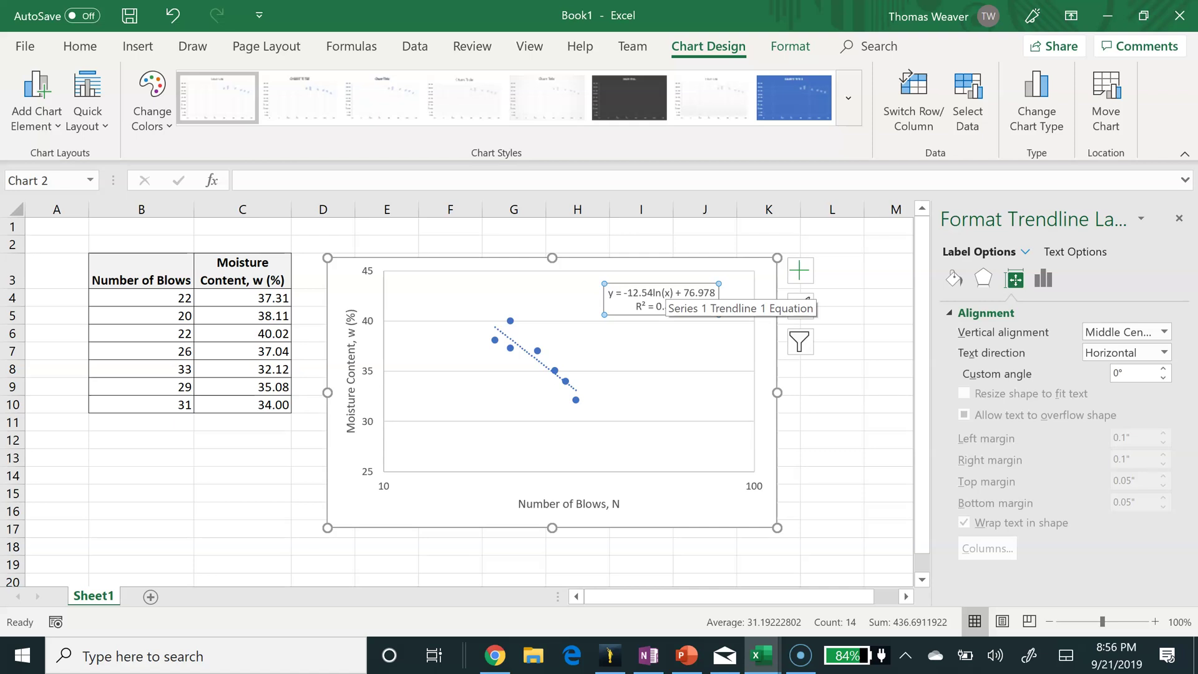
- Rewrite the trendline equation's variables, replacing x with N and y with w
double_click(665, 292)
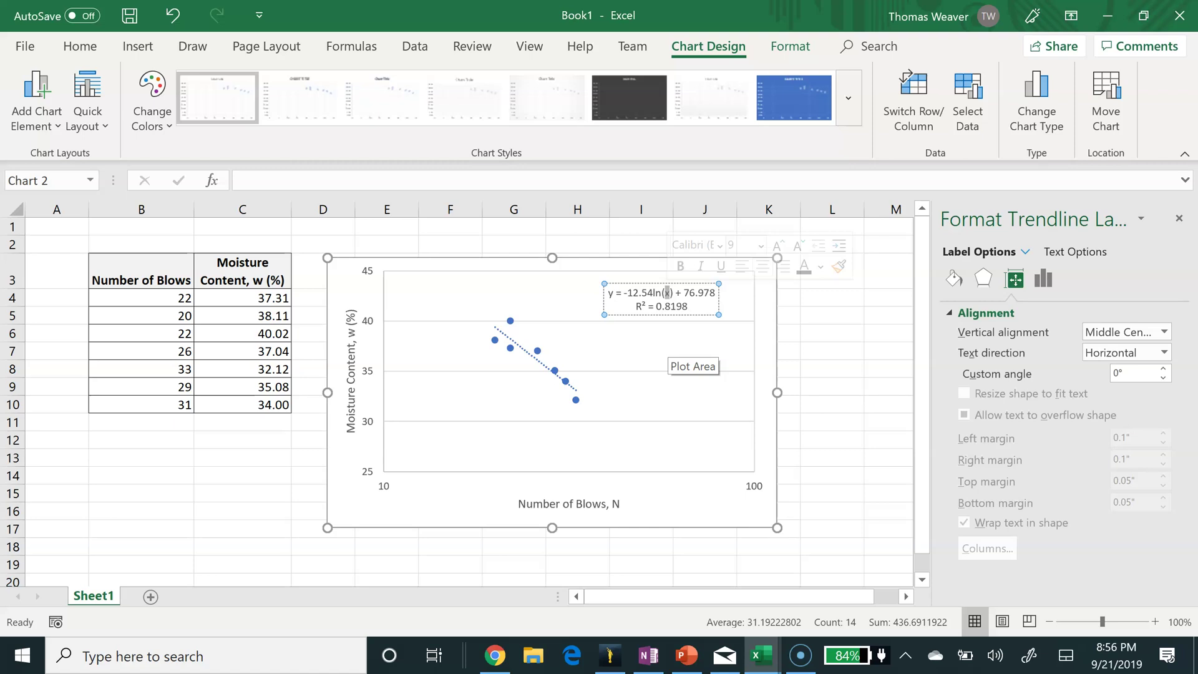
text(N)
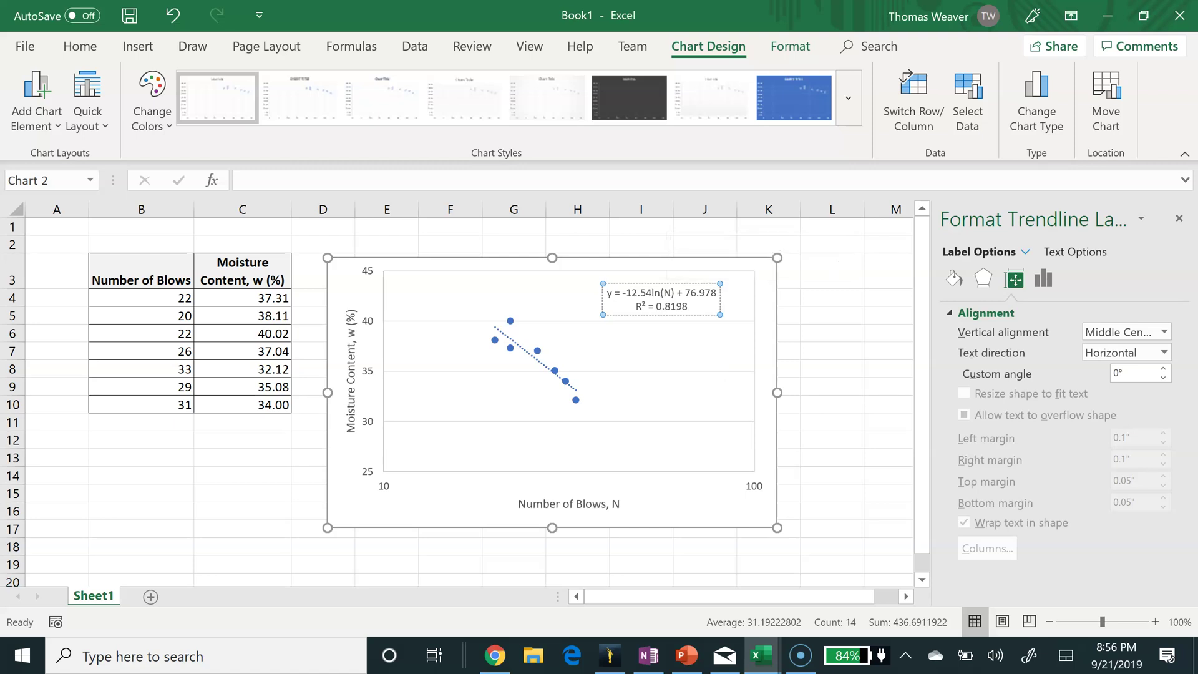
drag(613, 293, 606, 293)
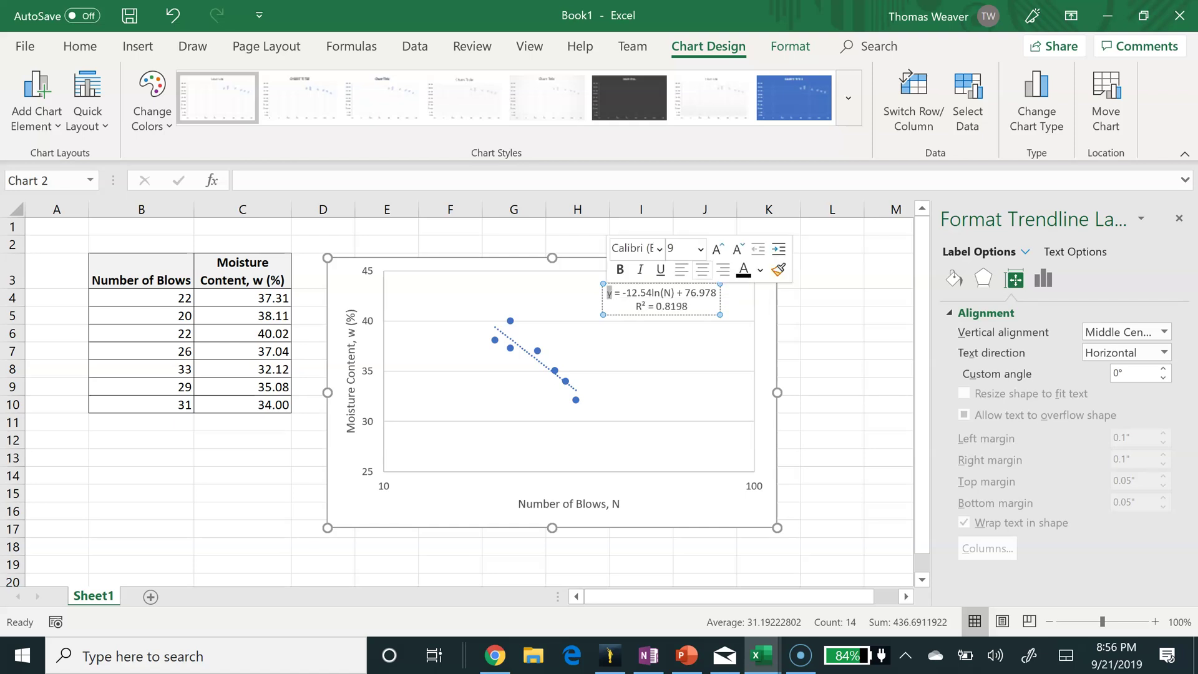
text(w)
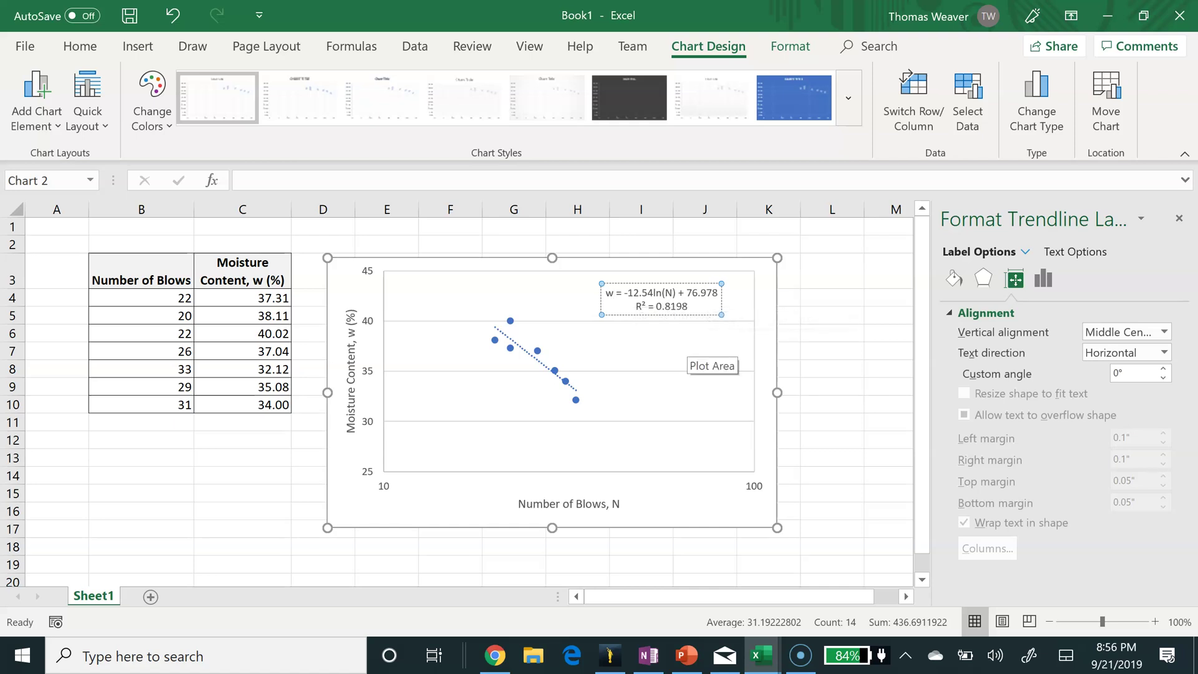
click(831, 439)
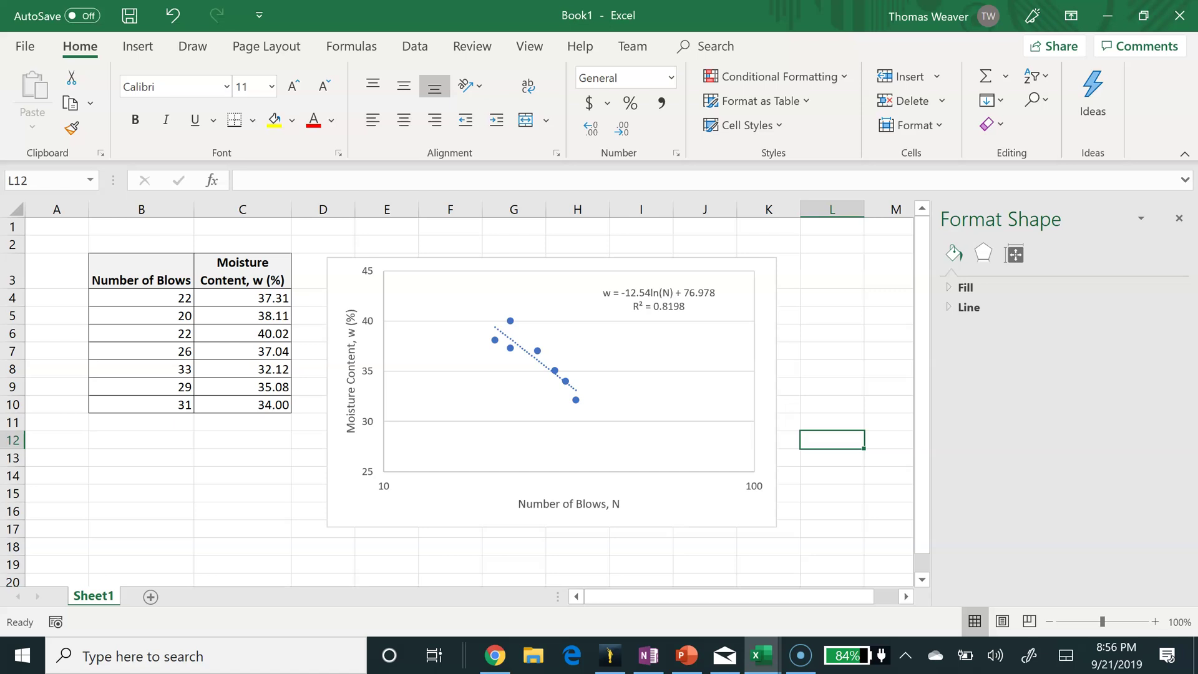
- Remove the border line around the chart area
right_click(771, 356)
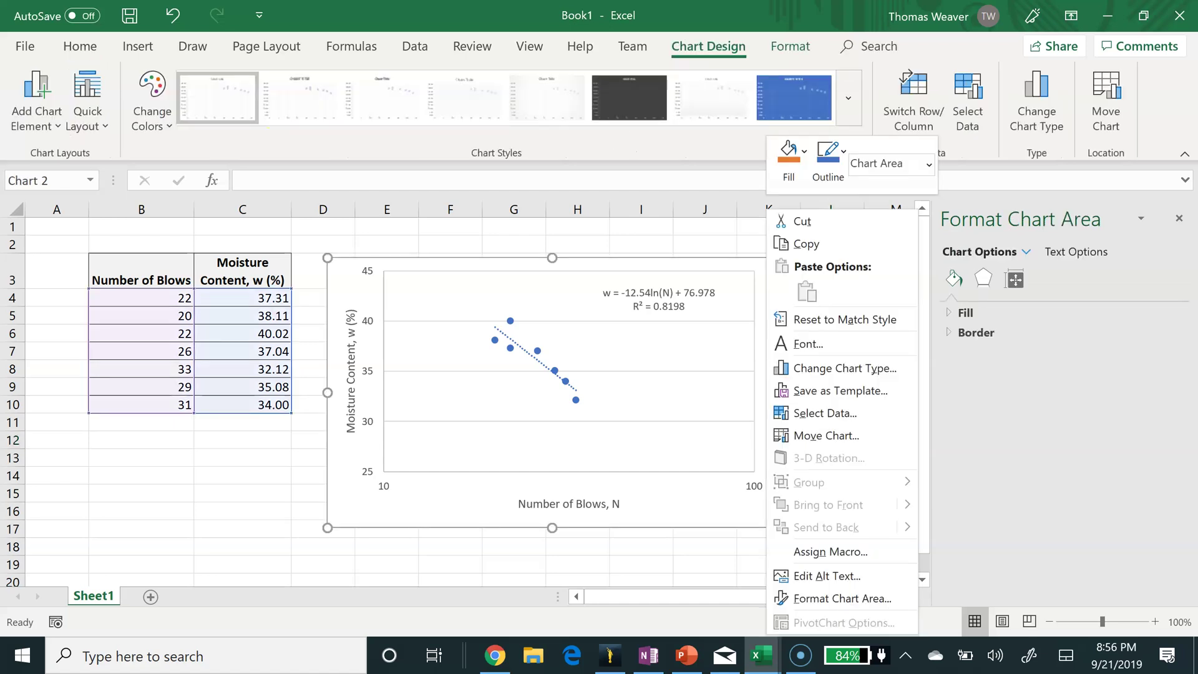
click(842, 599)
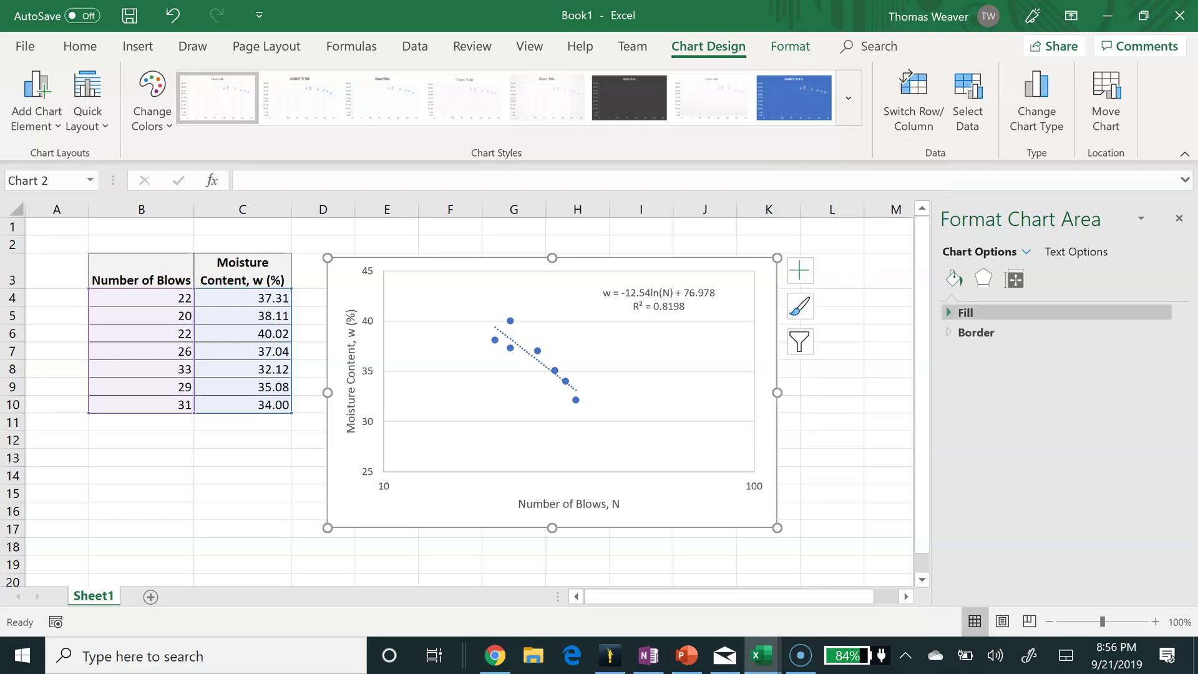
click(974, 332)
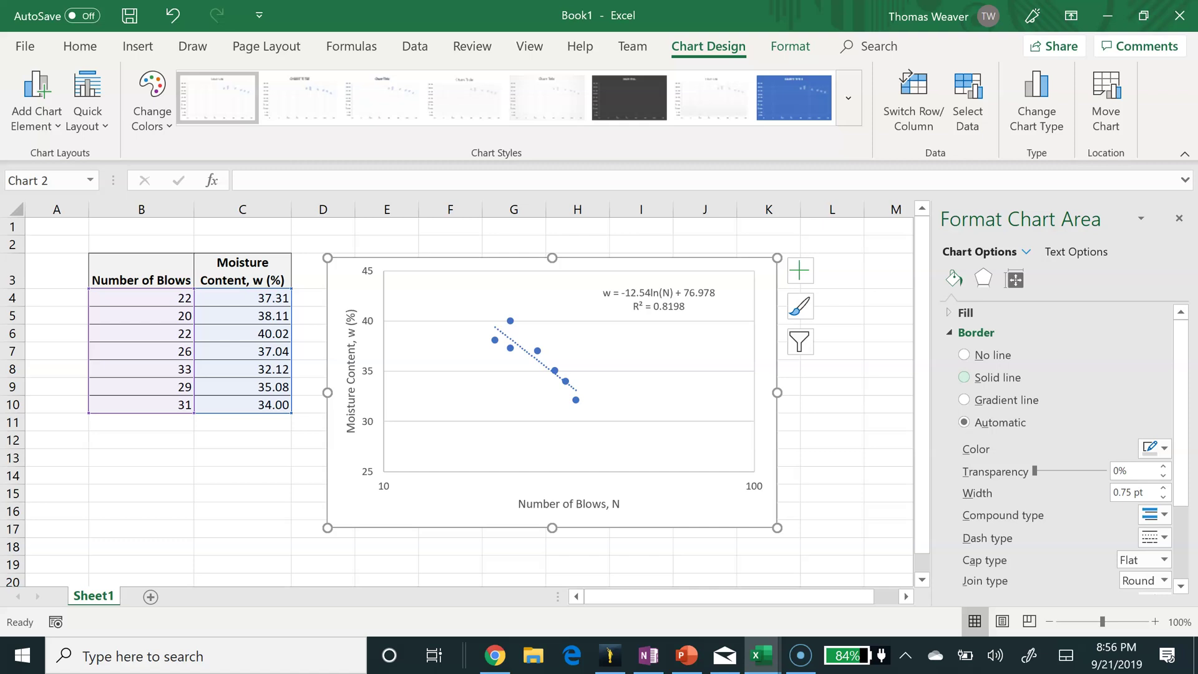
click(964, 354)
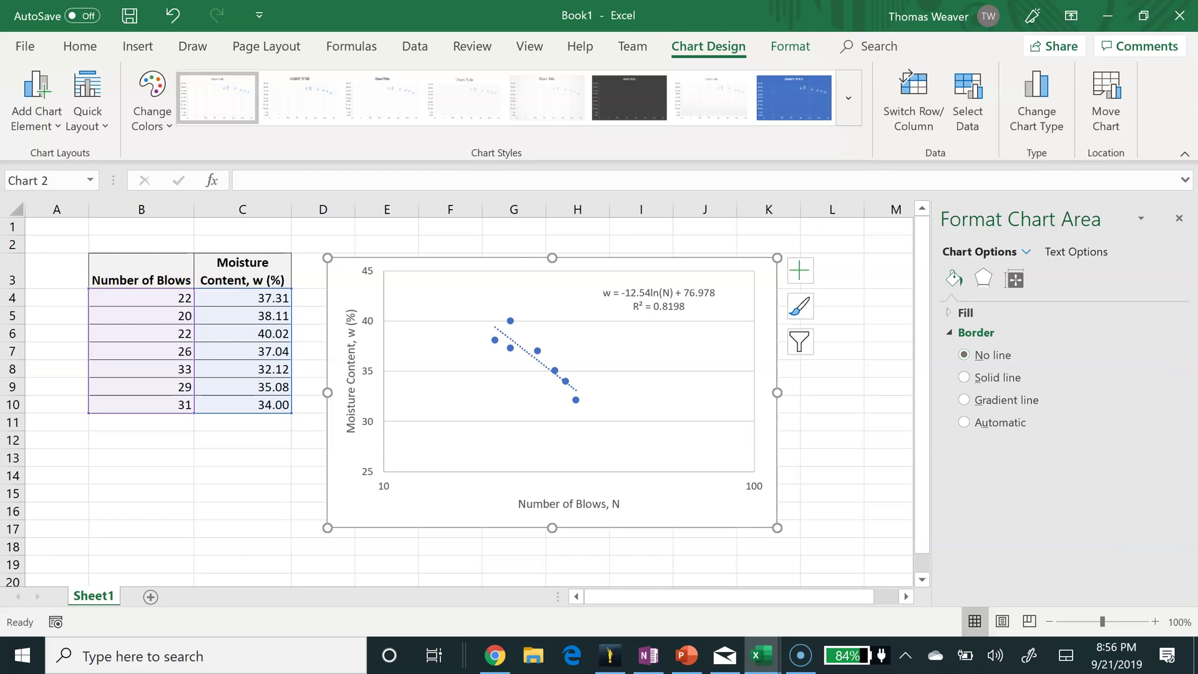
click(832, 404)
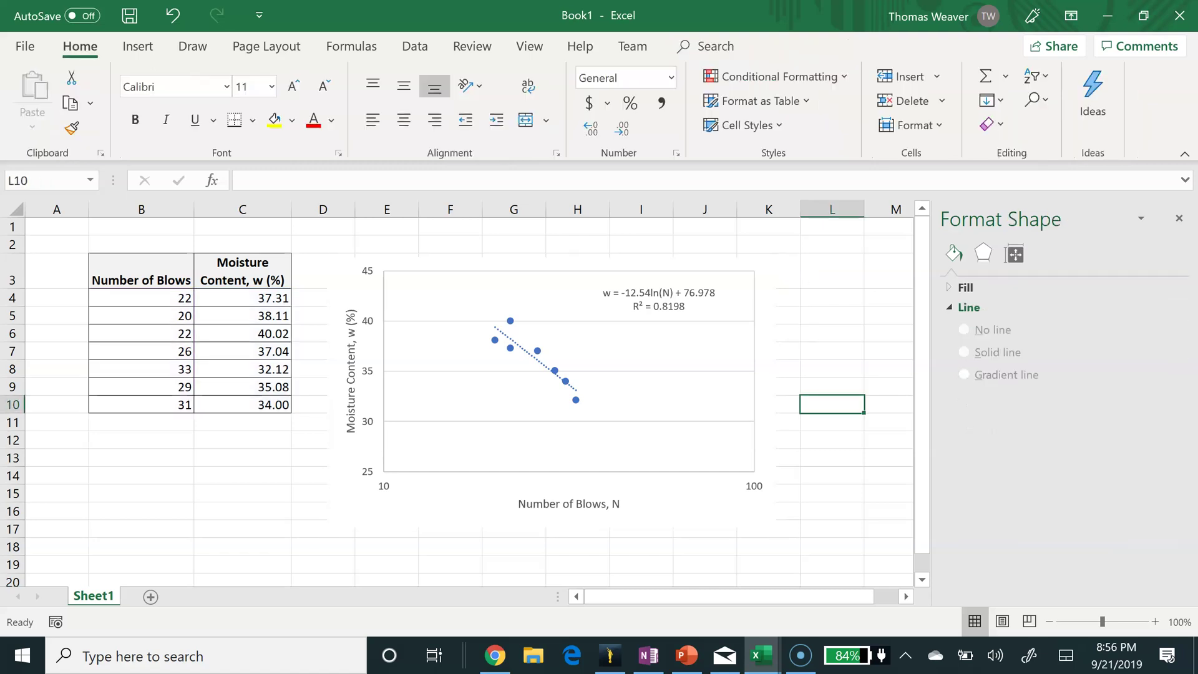
click(769, 363)
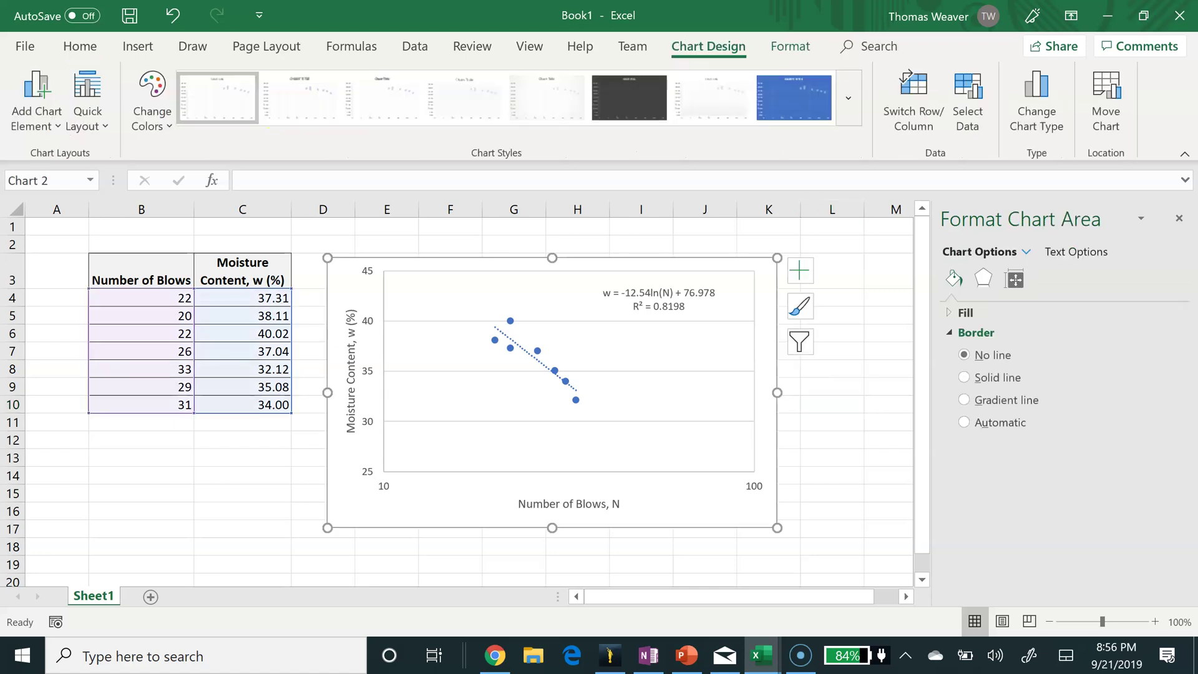
click(831, 404)
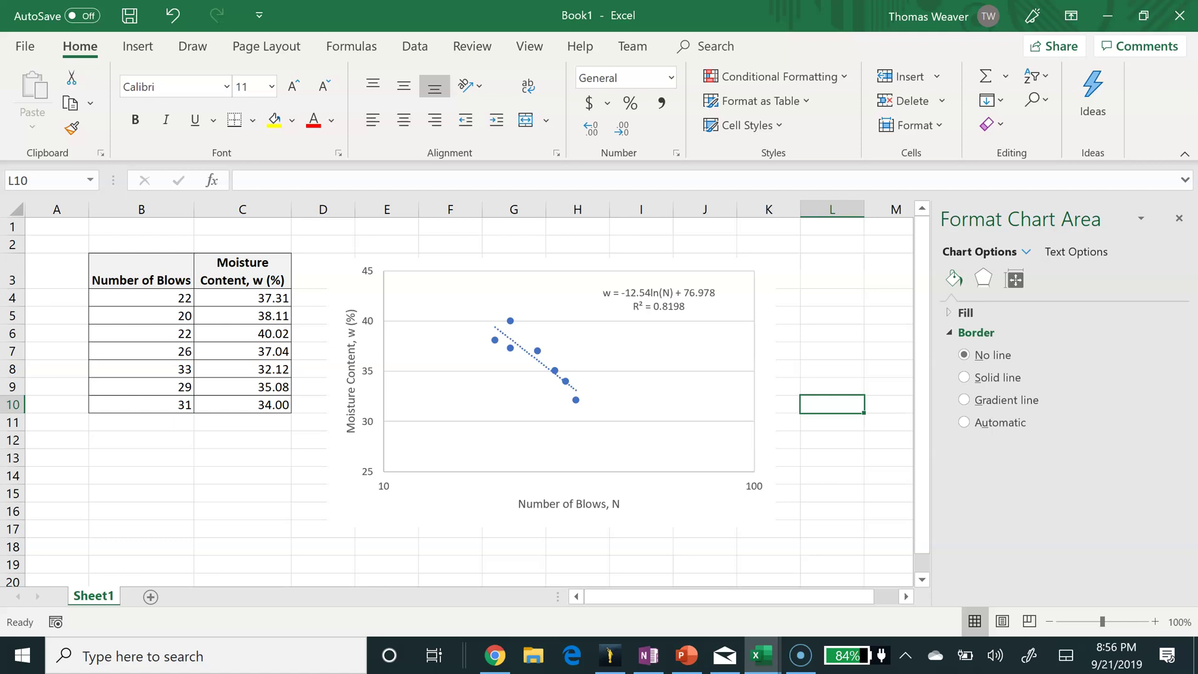